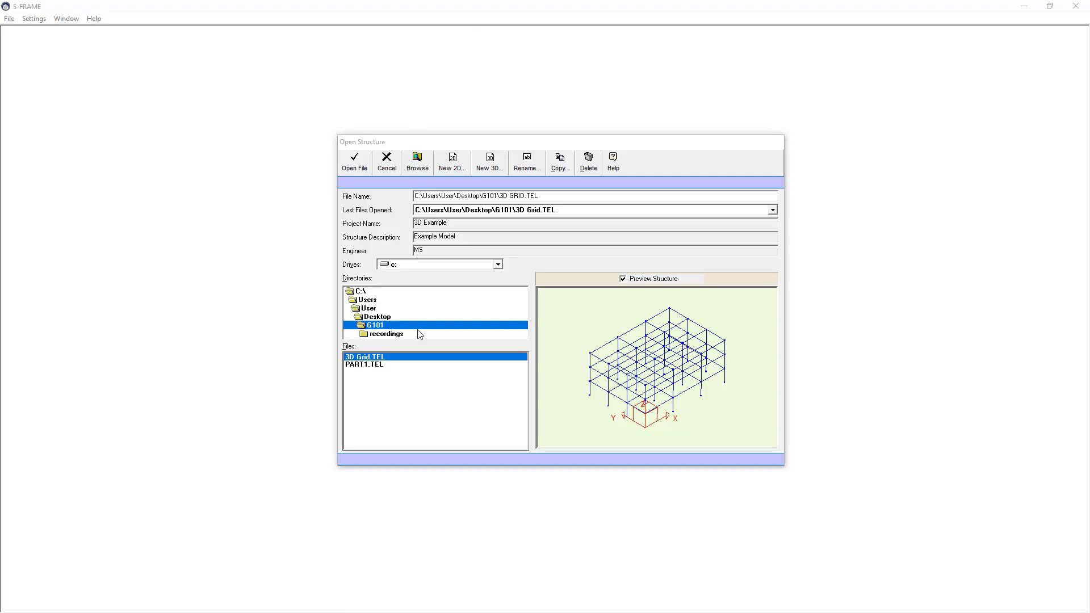
Choose New 3D… in the Open Structure dialog to begin the 3D Example project.
click(495, 160)
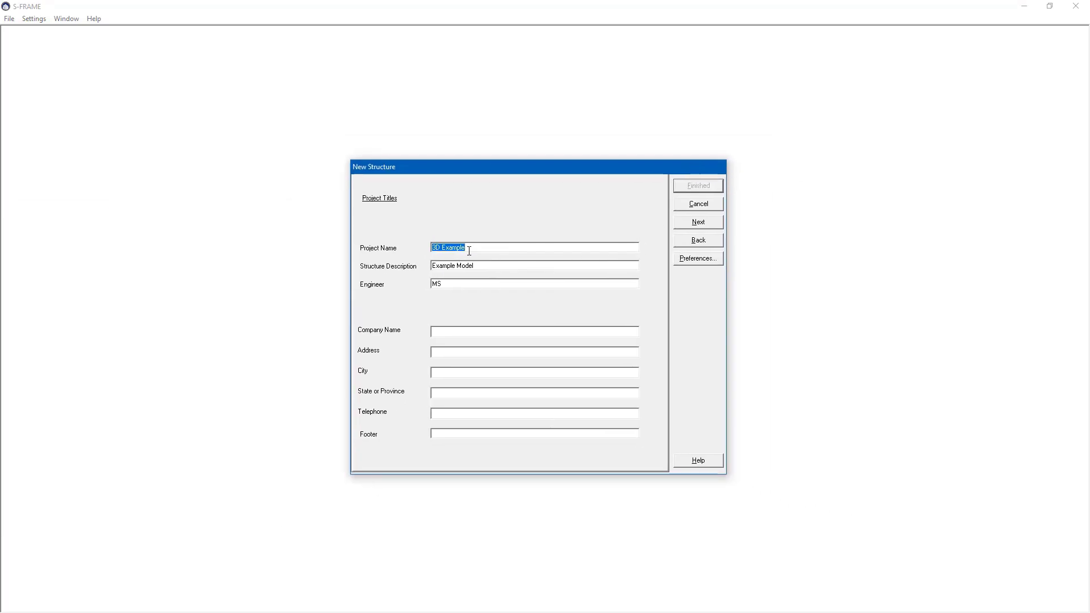
Accept the default project titles, input units, result units and 3D frame modeling options.
click(707, 226)
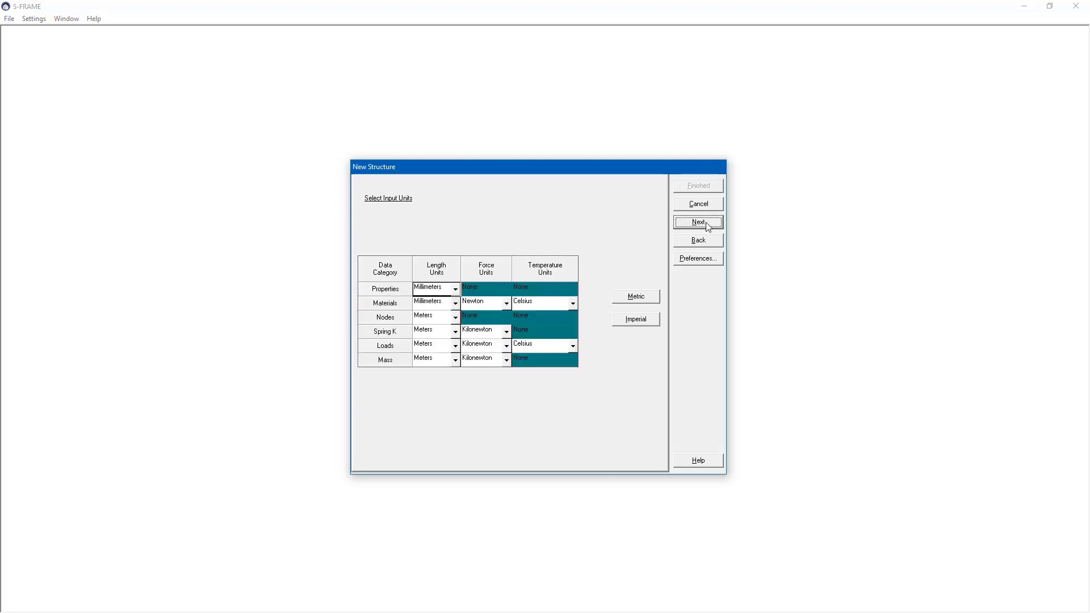
click(707, 226)
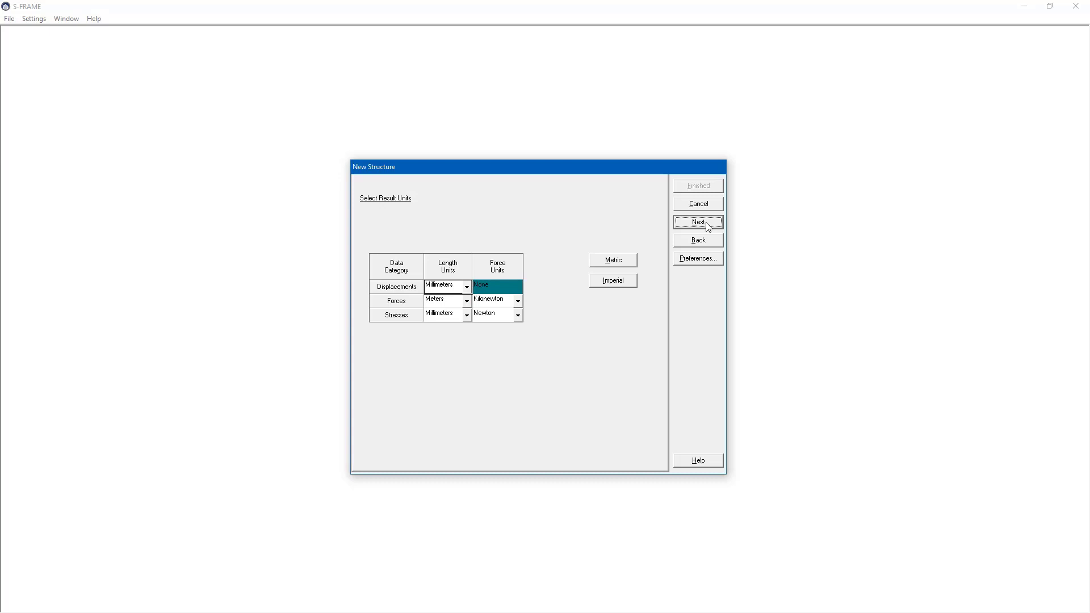
click(708, 227)
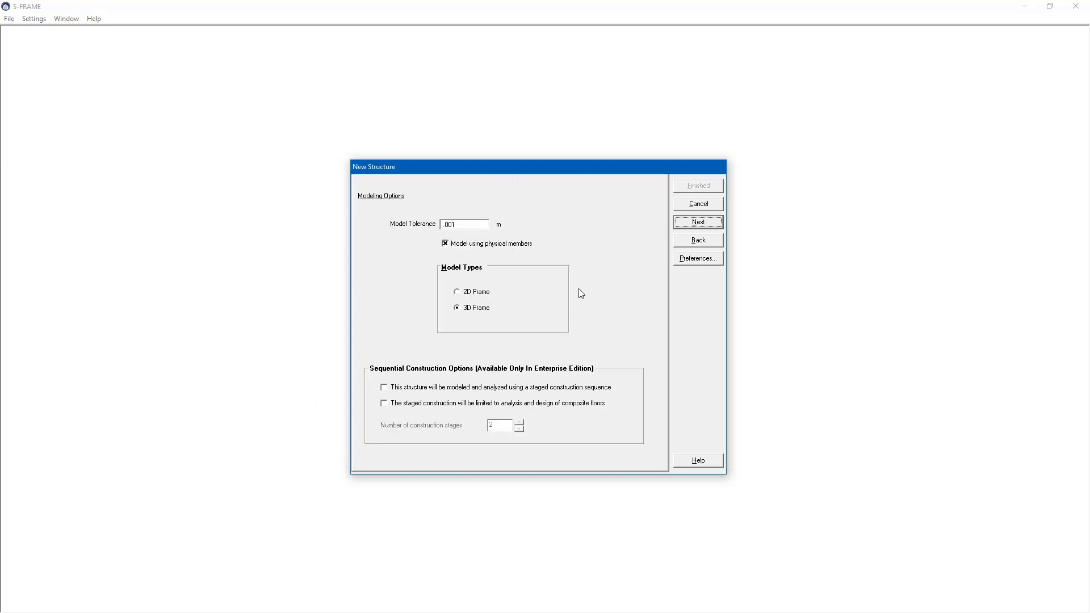
click(706, 224)
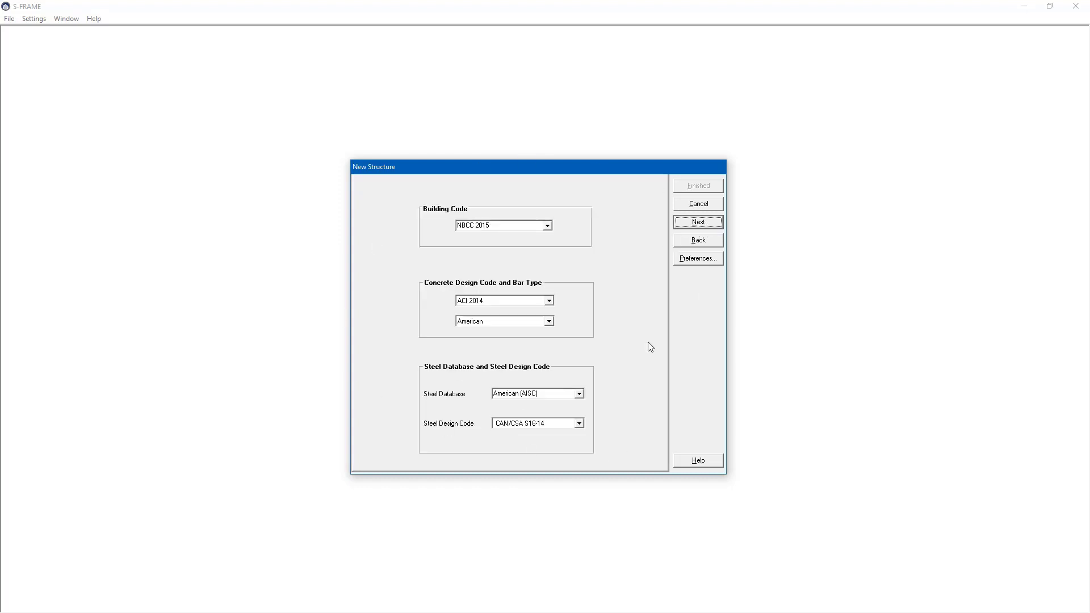
Set concrete code CSA 2014, Canadian bar type and the Canadian (CISC) steel database.
click(548, 301)
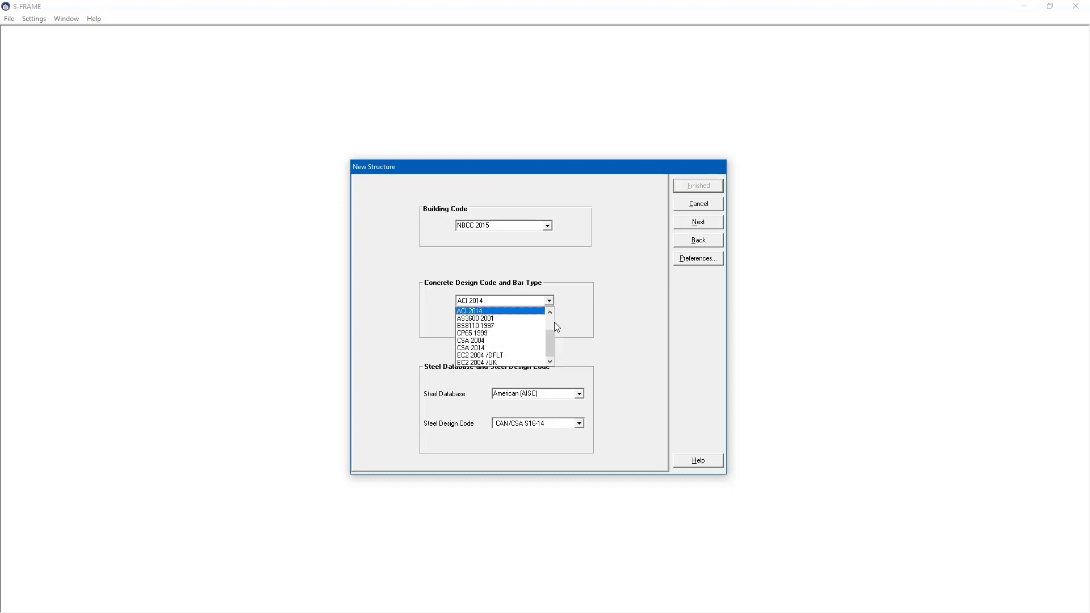
click(539, 348)
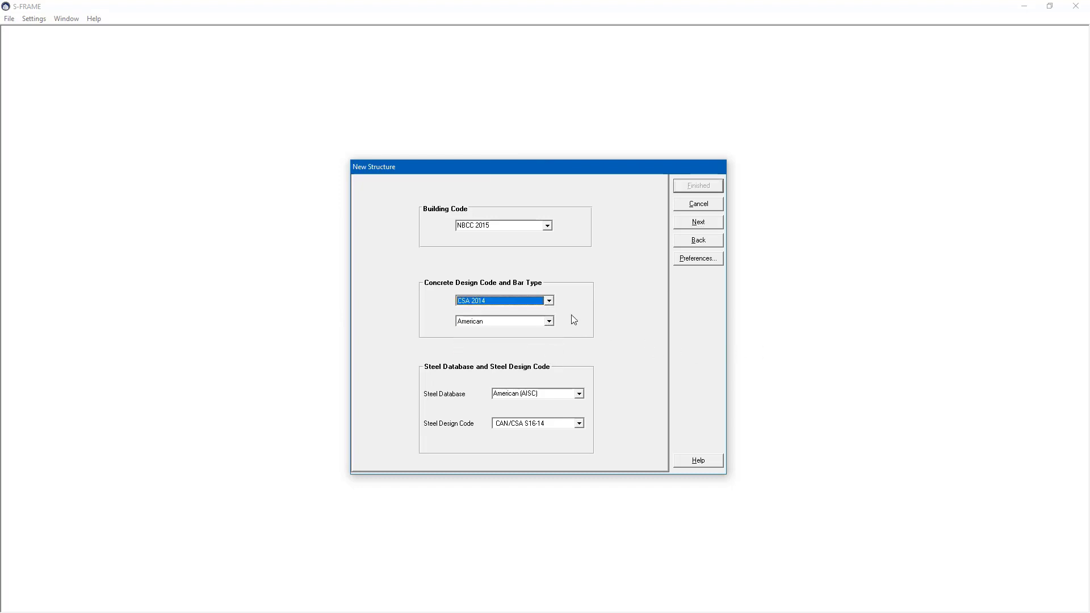
click(548, 321)
click(535, 346)
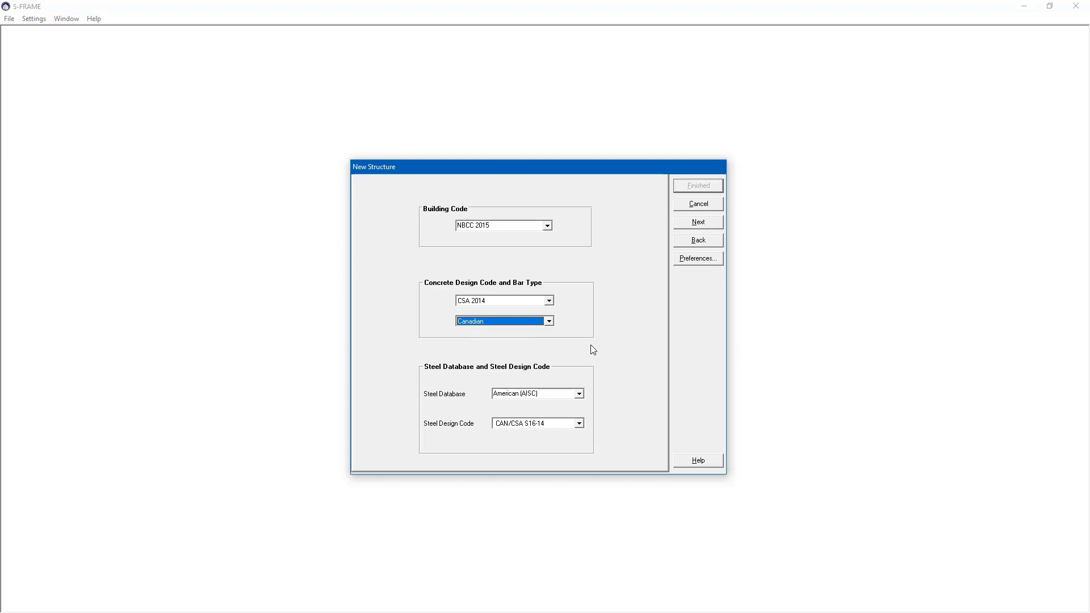
click(578, 393)
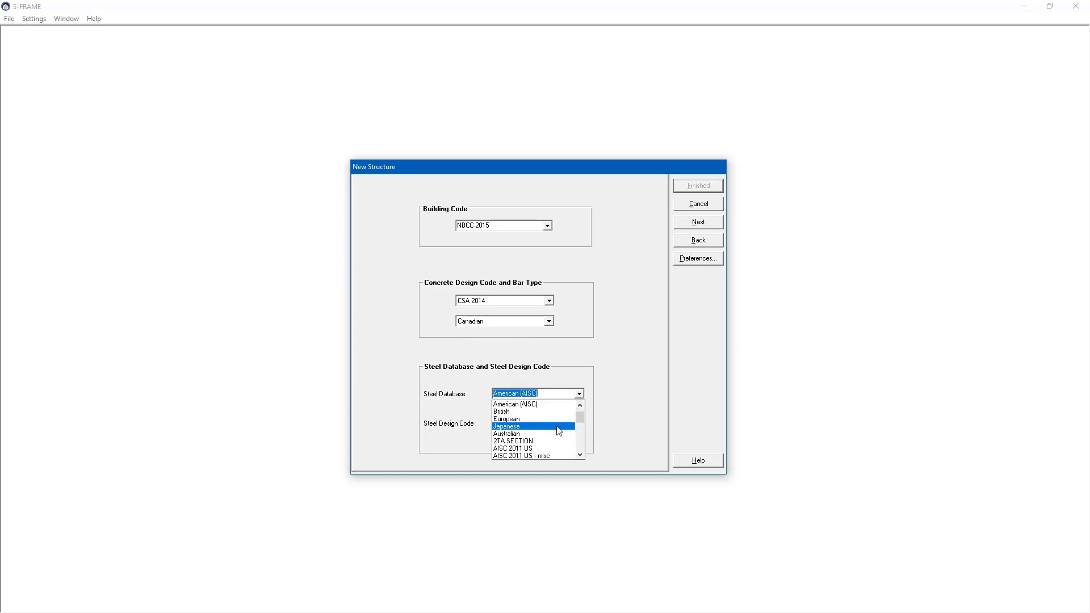
scroll(547, 406, up, 1)
click(550, 404)
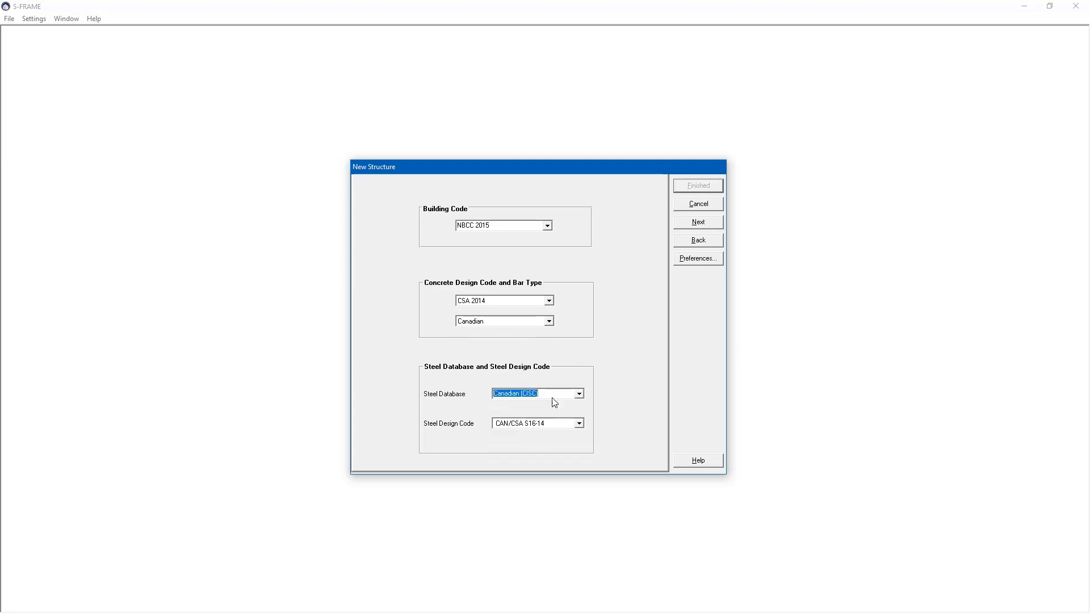
Choose Create a Regular Frame Work as the structure type and finish the wizard.
click(707, 223)
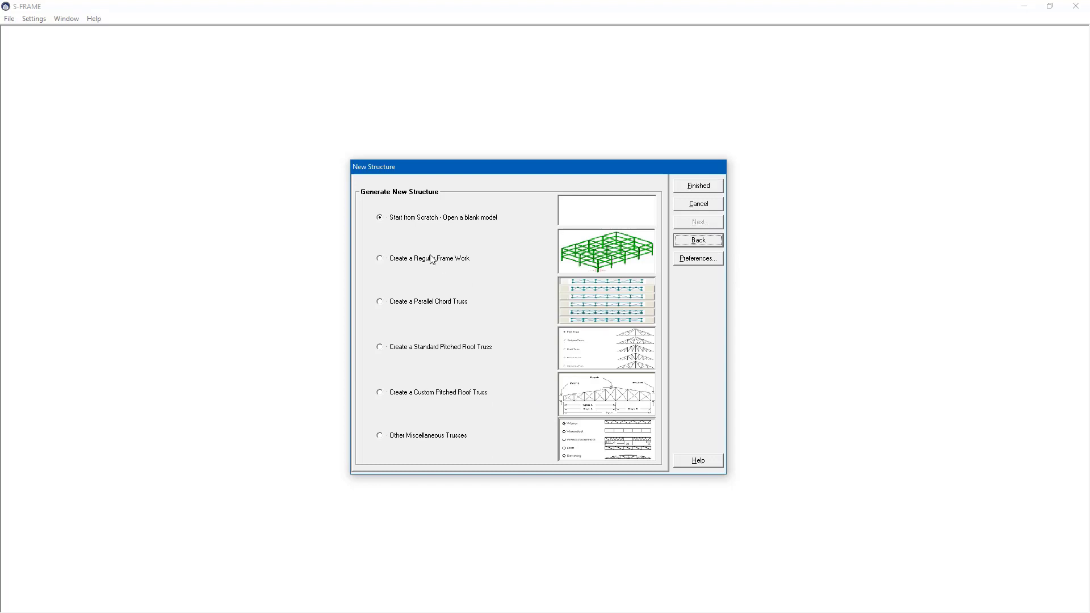
click(433, 261)
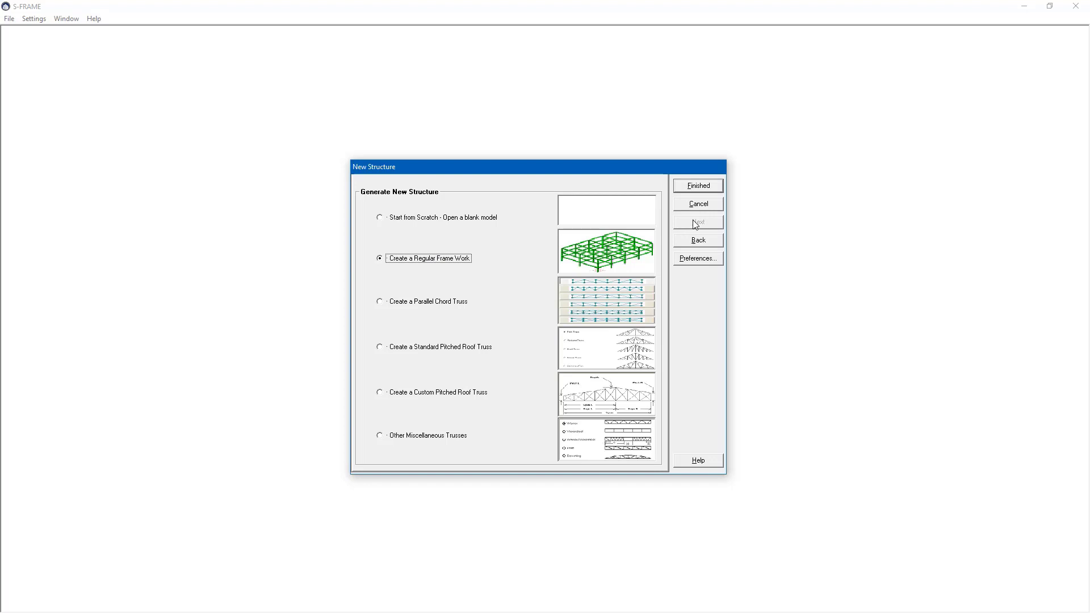
click(701, 187)
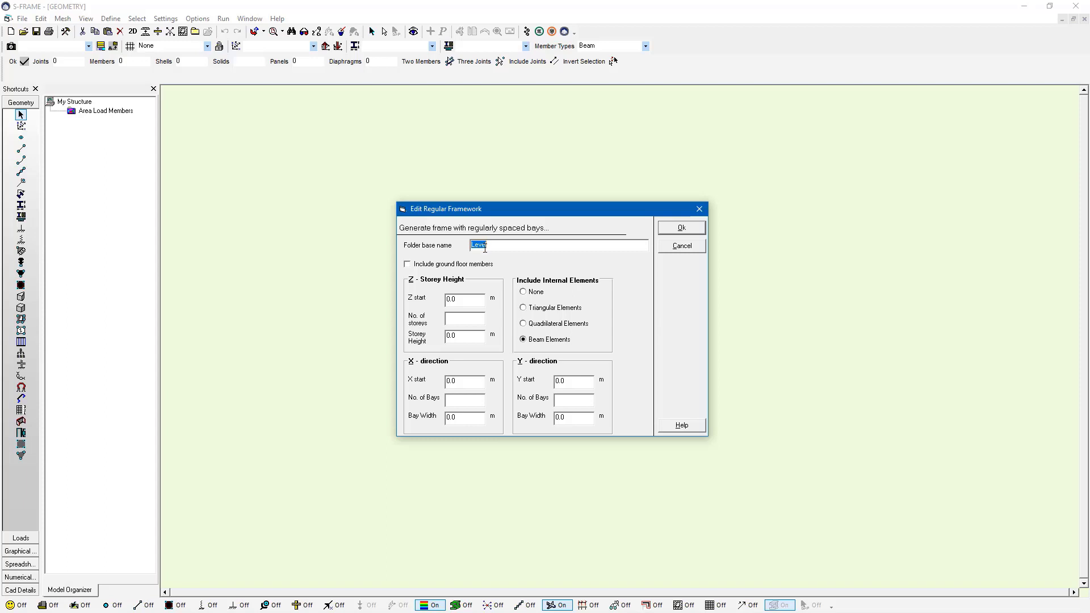
Generate 3 storeys at 4 m, 3 X bays at 9 m and 3 Y bays at 6 m.
click(470, 318)
text(3)
double_click(466, 338)
text(4)
click(456, 397)
text(3)
double_click(457, 418)
text(9)
click(557, 399)
double_click(574, 418)
text(6)
click(700, 231)
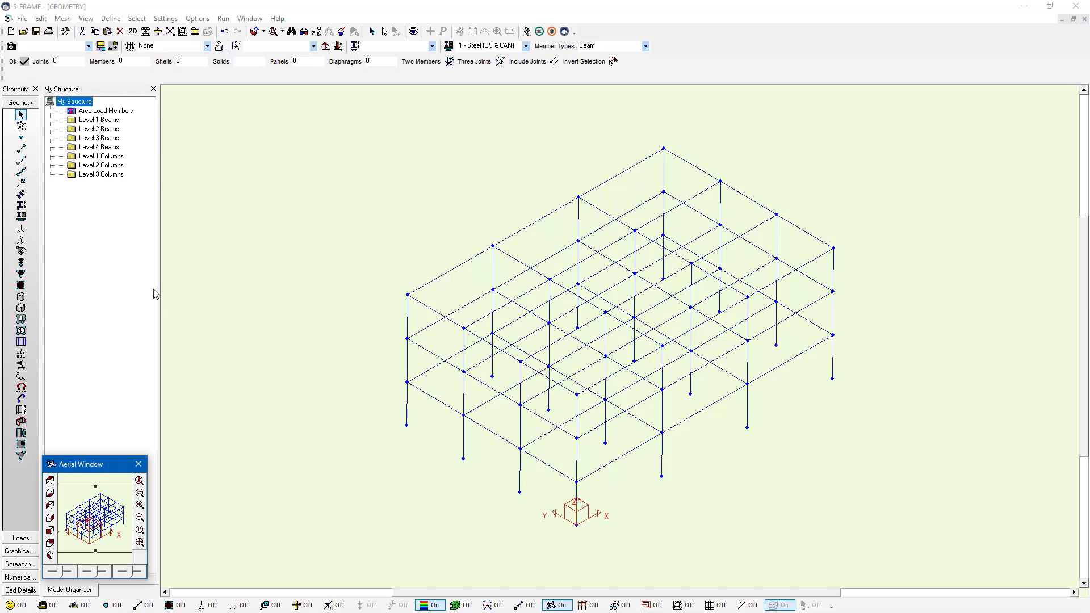
Switch on Equal Spacing 1m Grids and pan so the whole frame is visible.
click(208, 46)
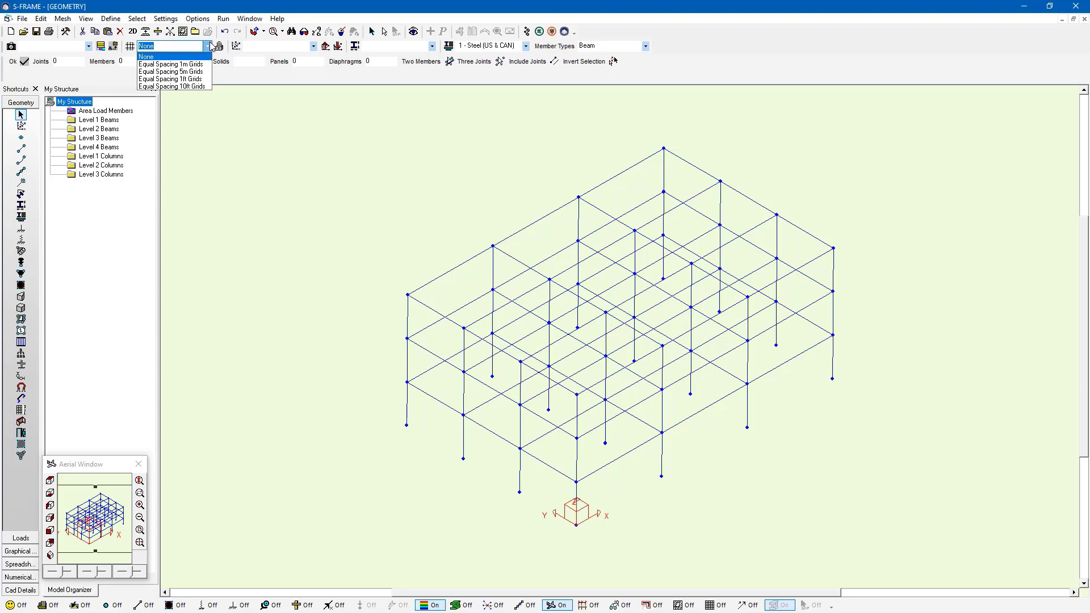
click(170, 64)
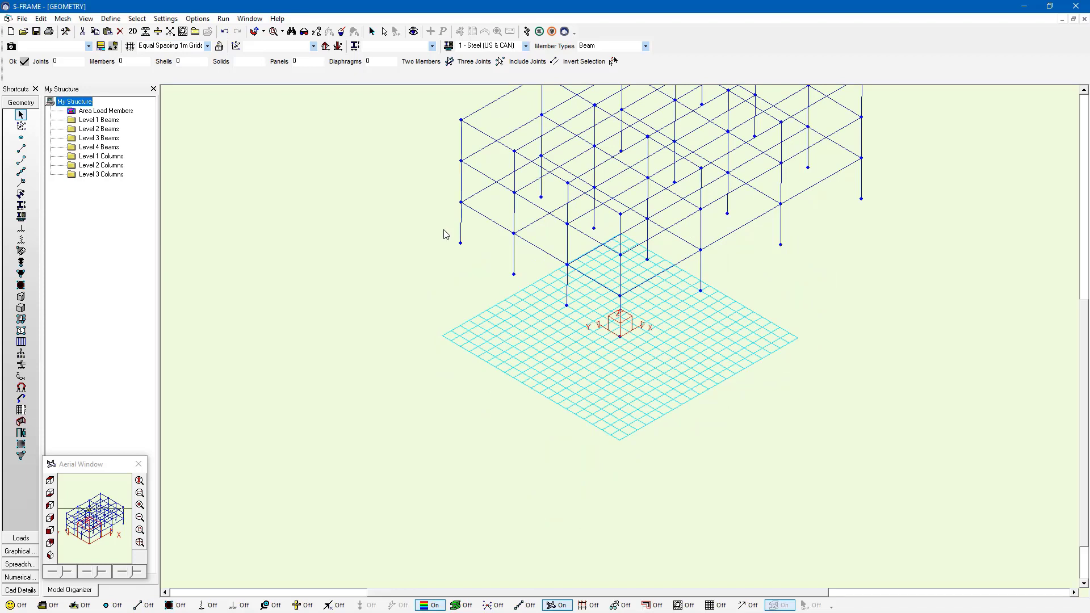
middle_drag(810, 302, 760, 419)
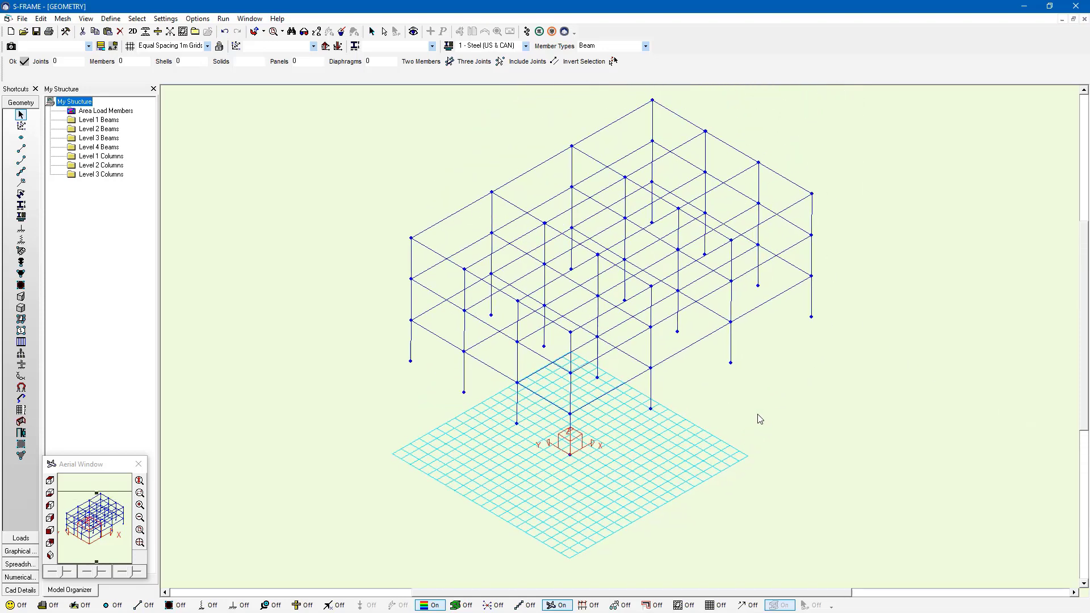
Define a three-point user coordinate system from column-base joints on the frame's wall.
click(21, 126)
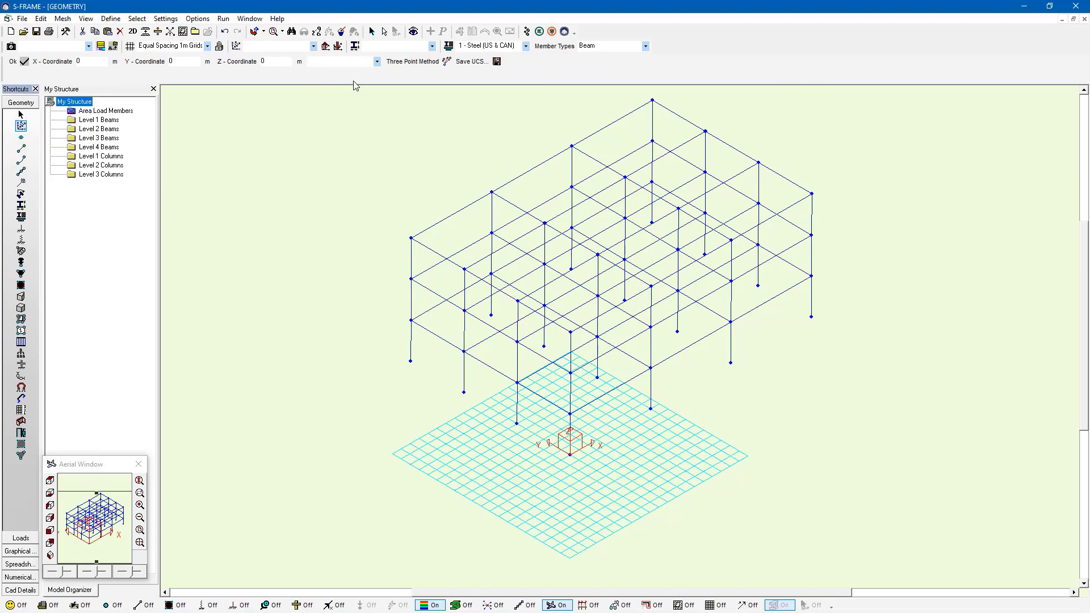
click(416, 63)
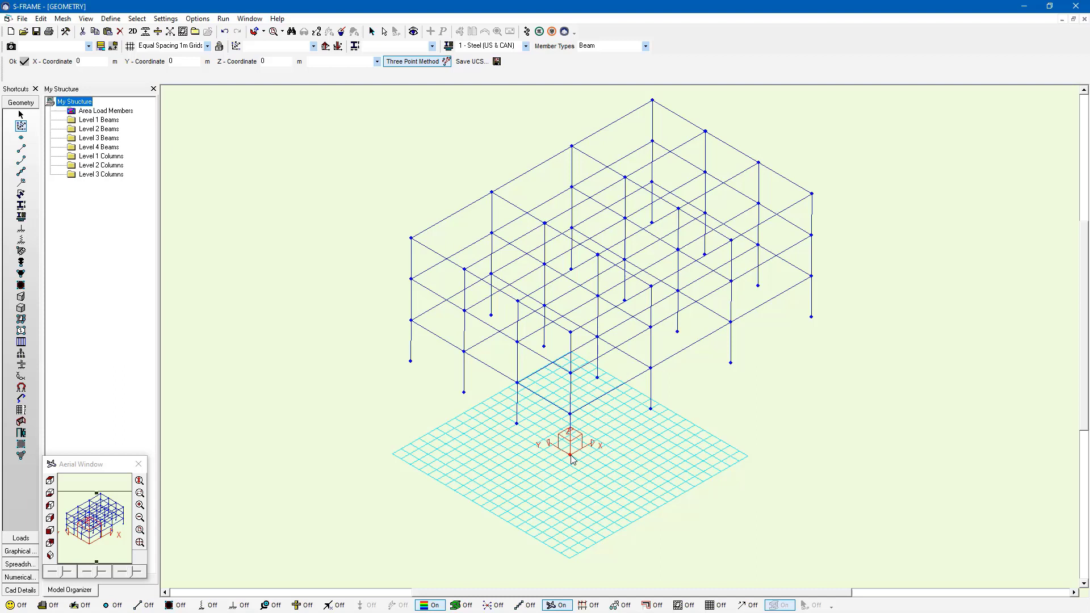
click(650, 409)
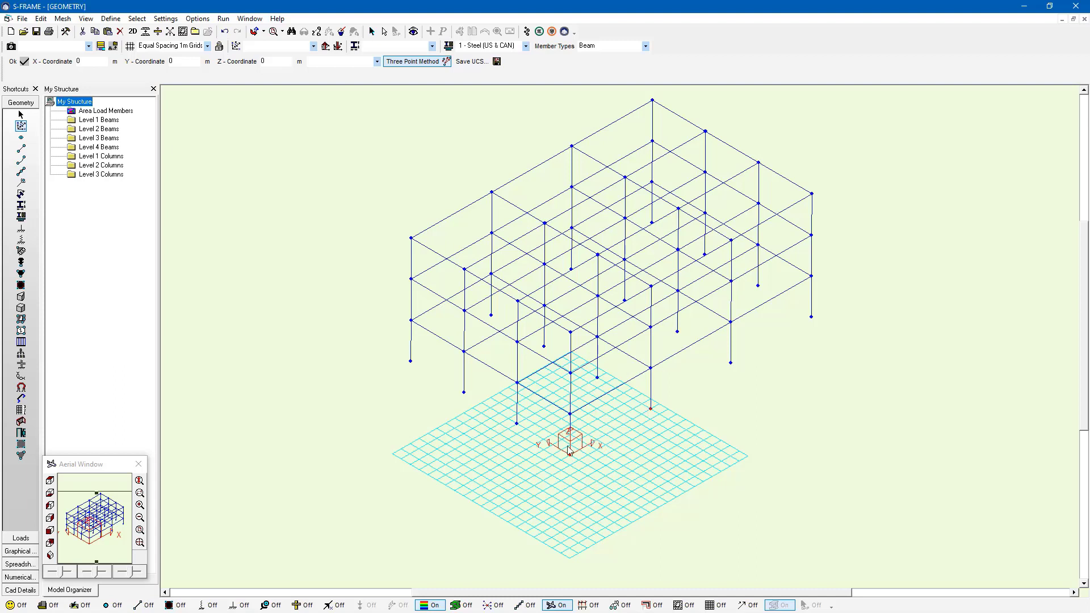
click(571, 414)
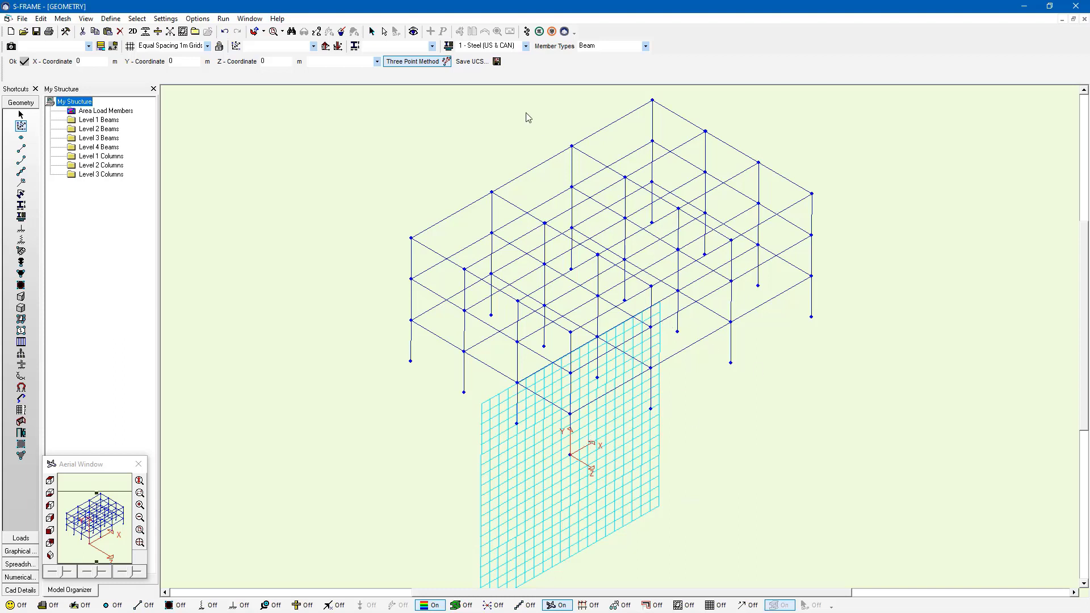
Save the new coordinate system under the name 'Wall UCS'.
click(489, 65)
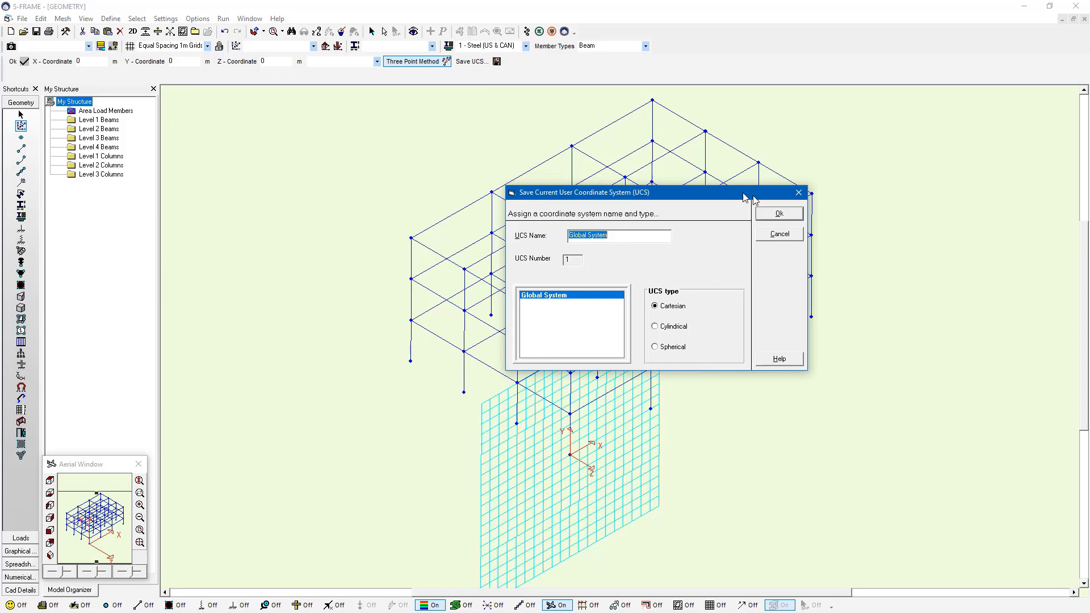
drag(742, 195, 752, 199)
text(Wall UCS)
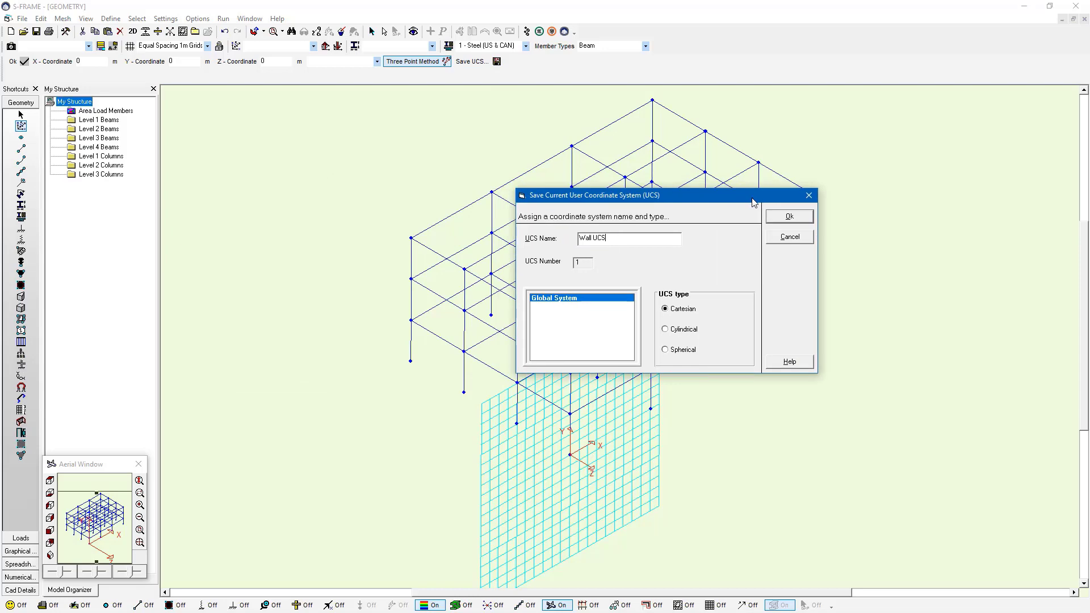
key(Return)
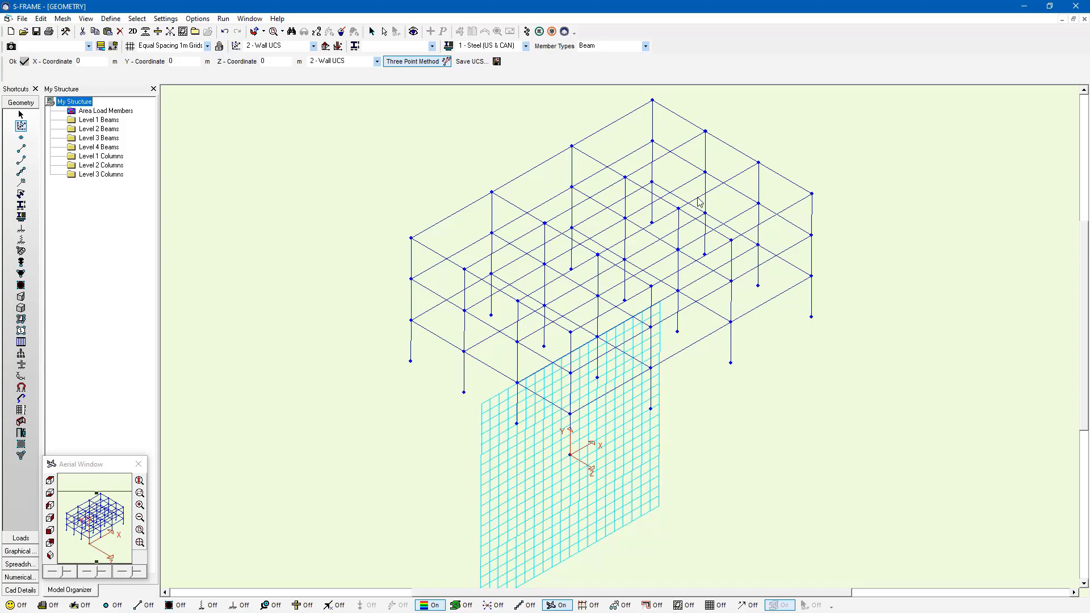
Add a new grid set named 'Wall Grid' in the grid definitions.
click(132, 47)
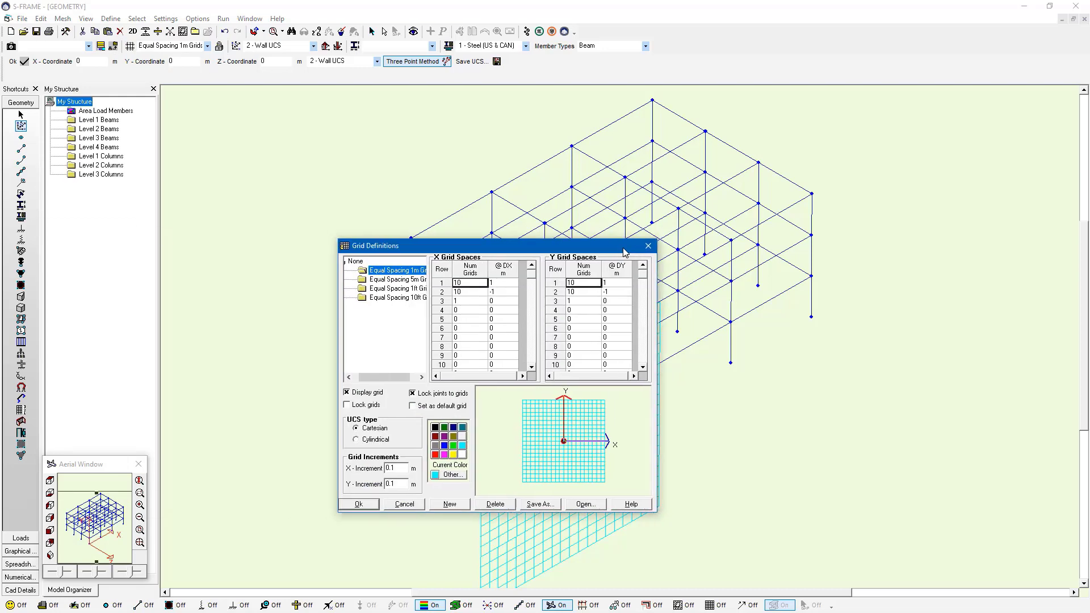
click(356, 243)
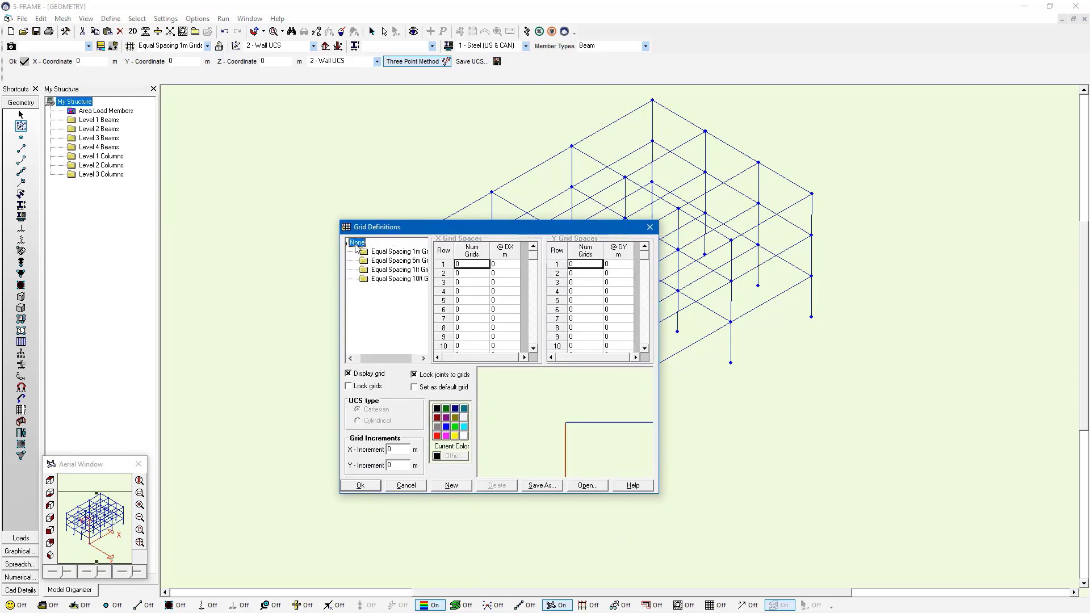
right_click(358, 244)
click(381, 251)
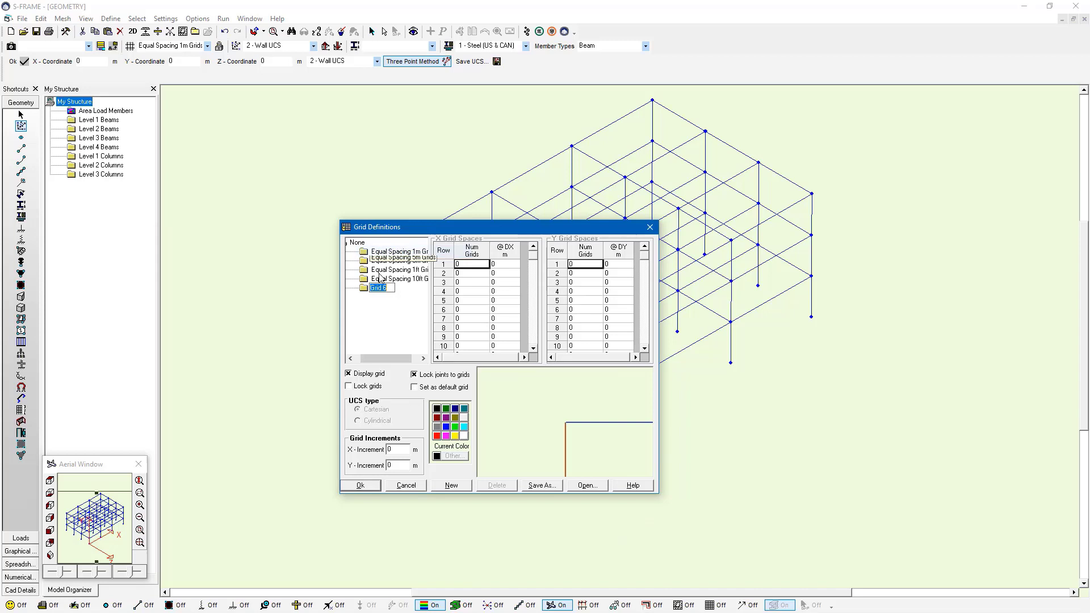
text(Wall Grid)
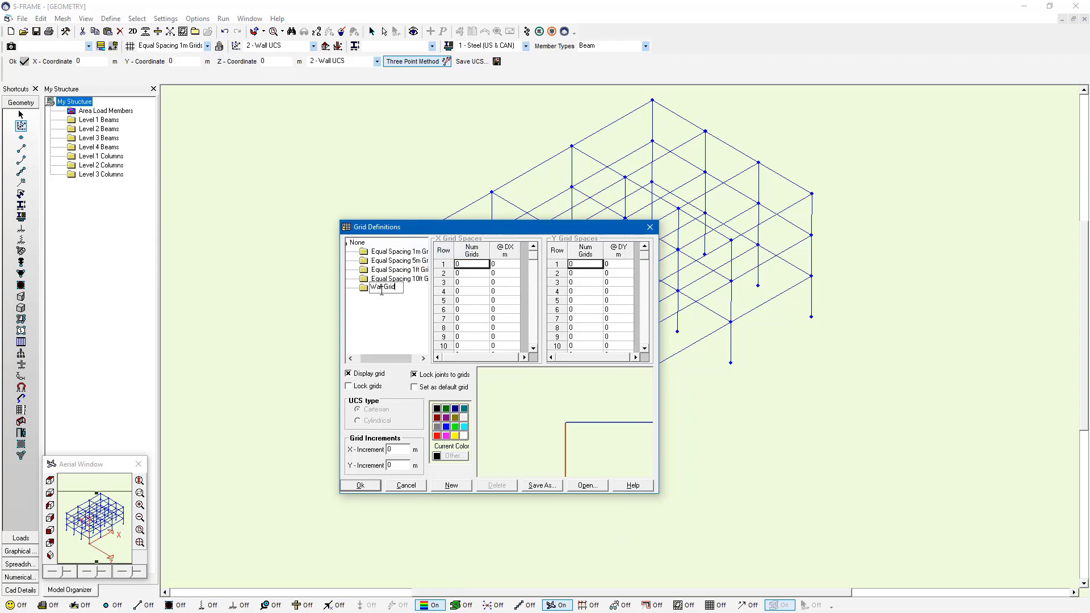
key(Return)
Auto-generate the Wall Grid spacing, lock it, and apply it as the active grid.
click(366, 289)
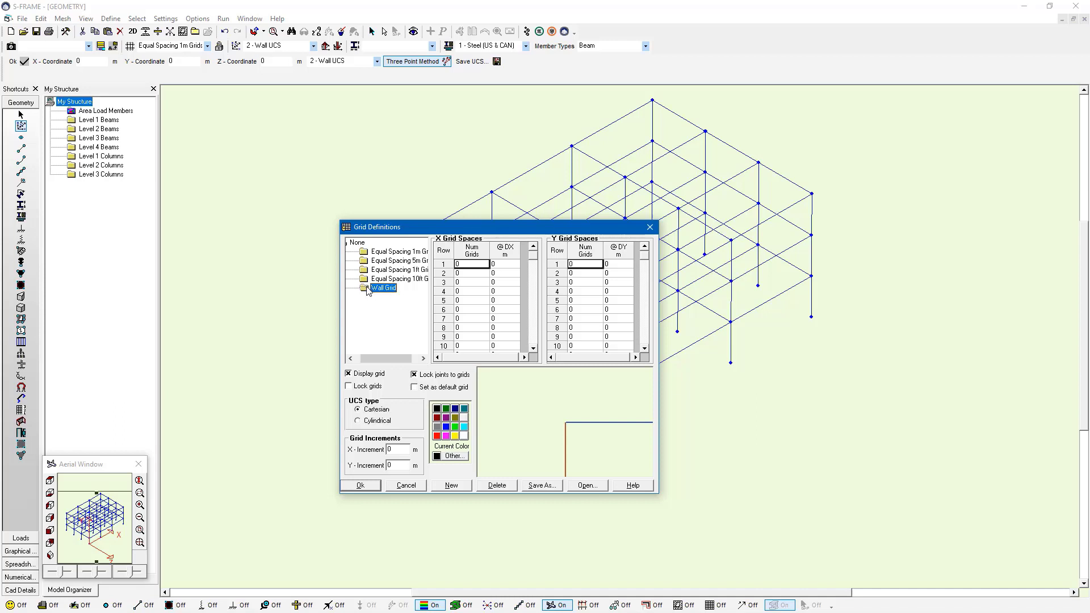
right_click(368, 289)
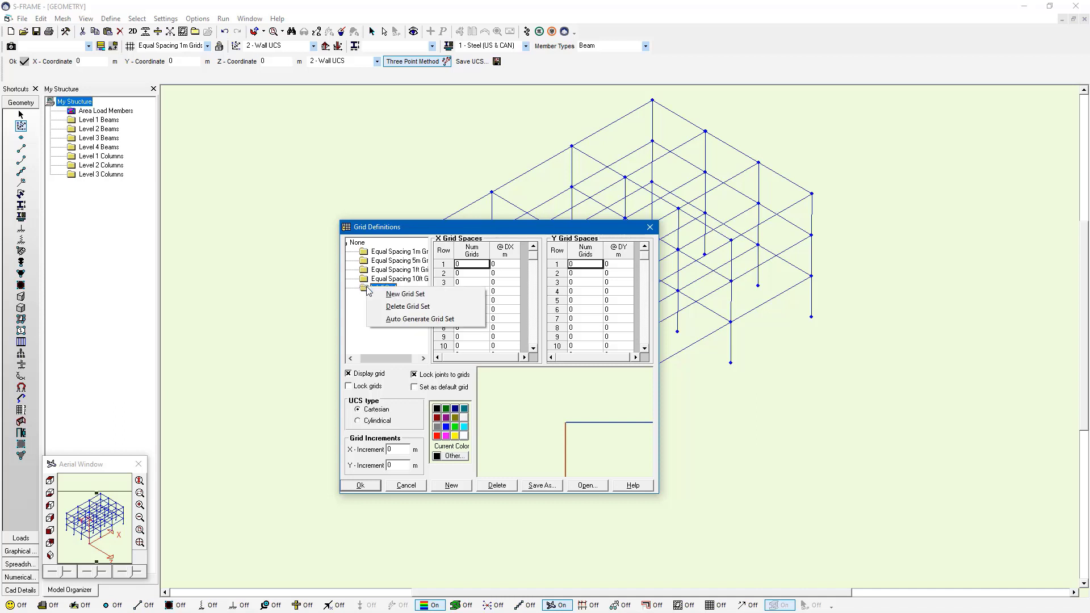
click(419, 319)
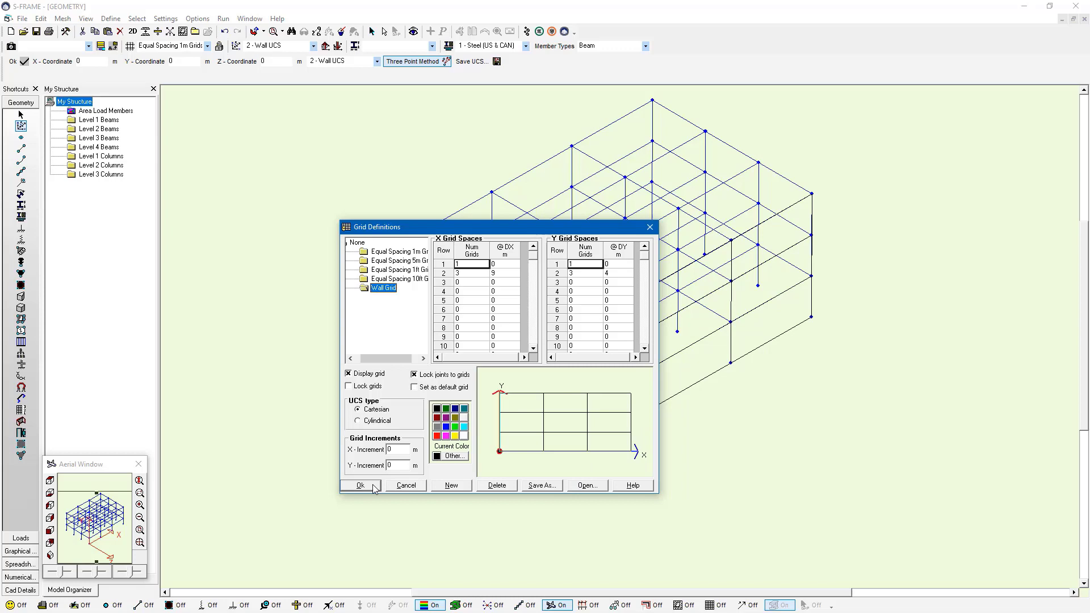
click(358, 388)
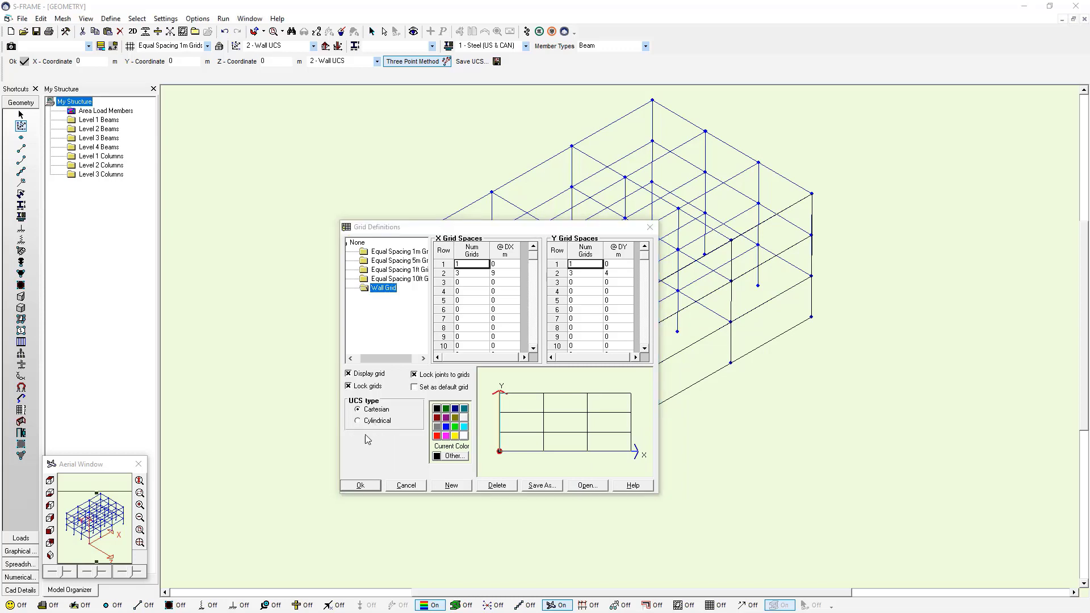
click(361, 486)
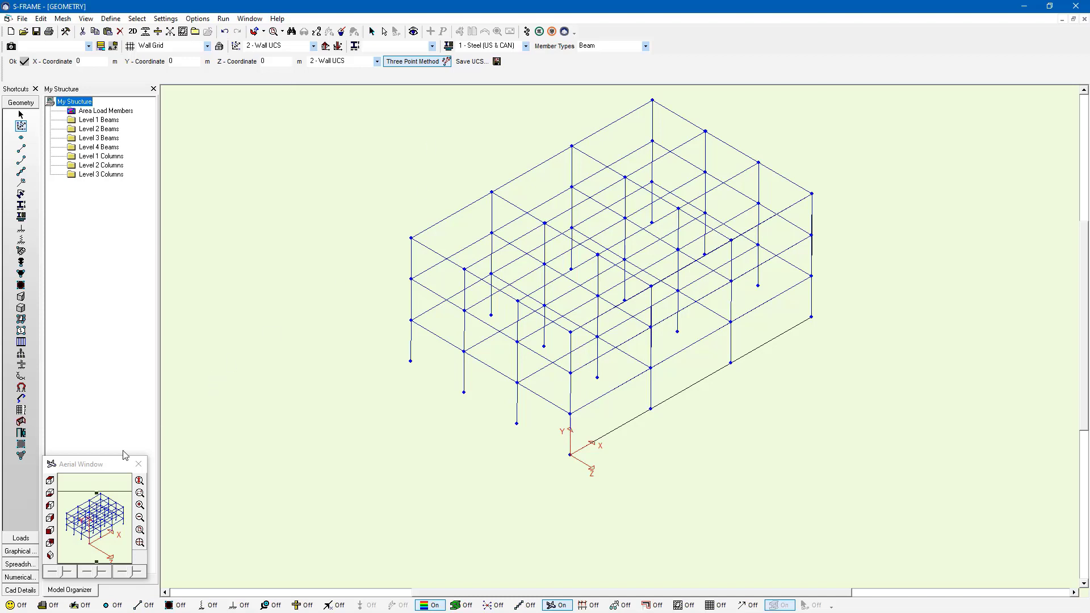
Move the Aerial Window aside and view the Wall UCS plane in 2D.
drag(111, 471, 124, 464)
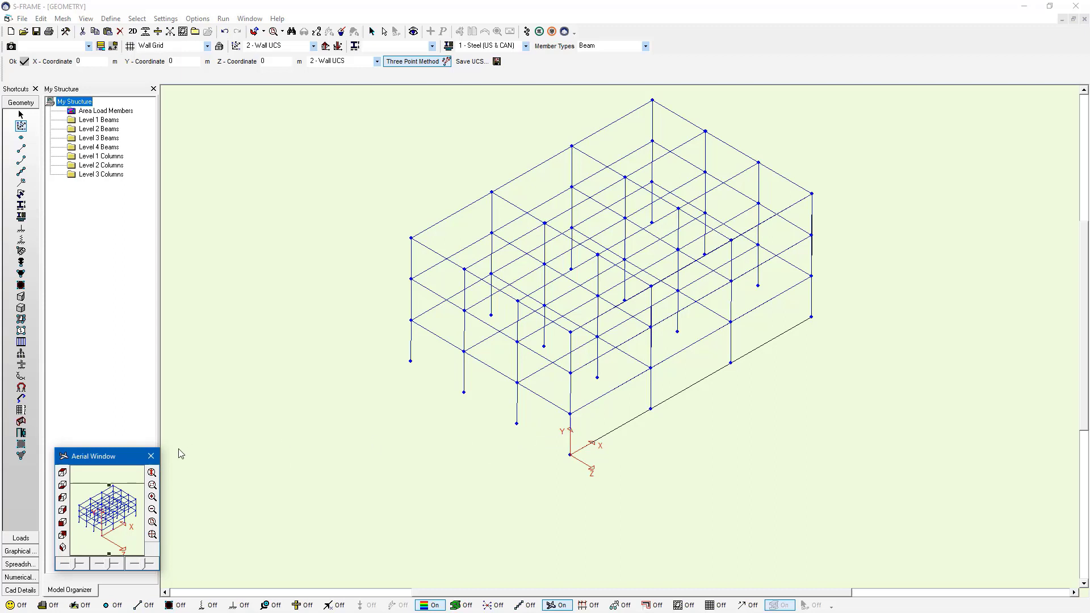
click(63, 472)
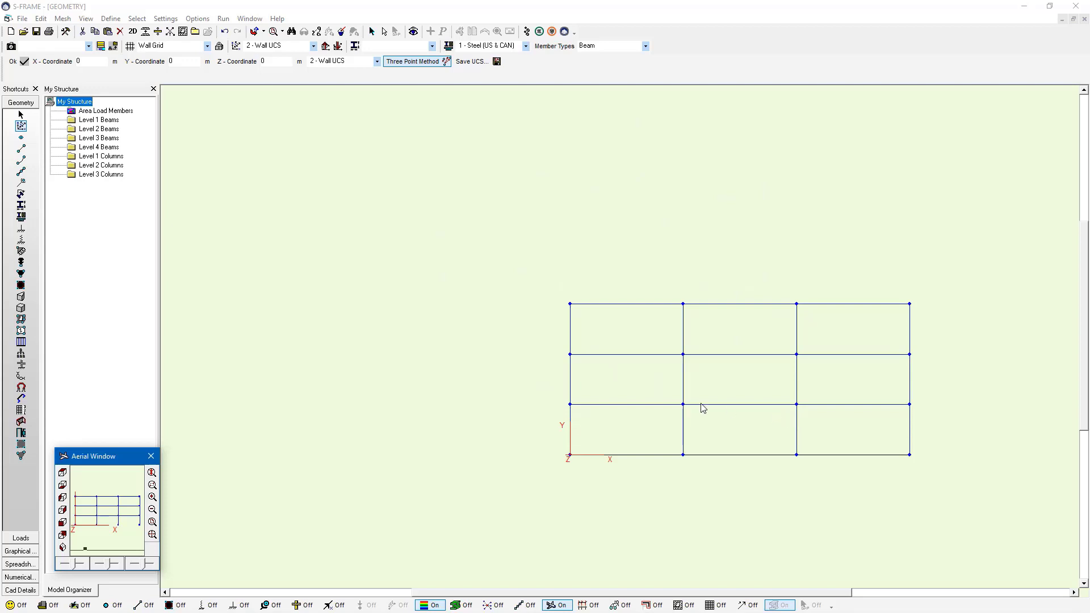
Turn on node numbers, centre the elevation, and remove the doubled node labels.
click(115, 606)
middle_drag(693, 358, 574, 351)
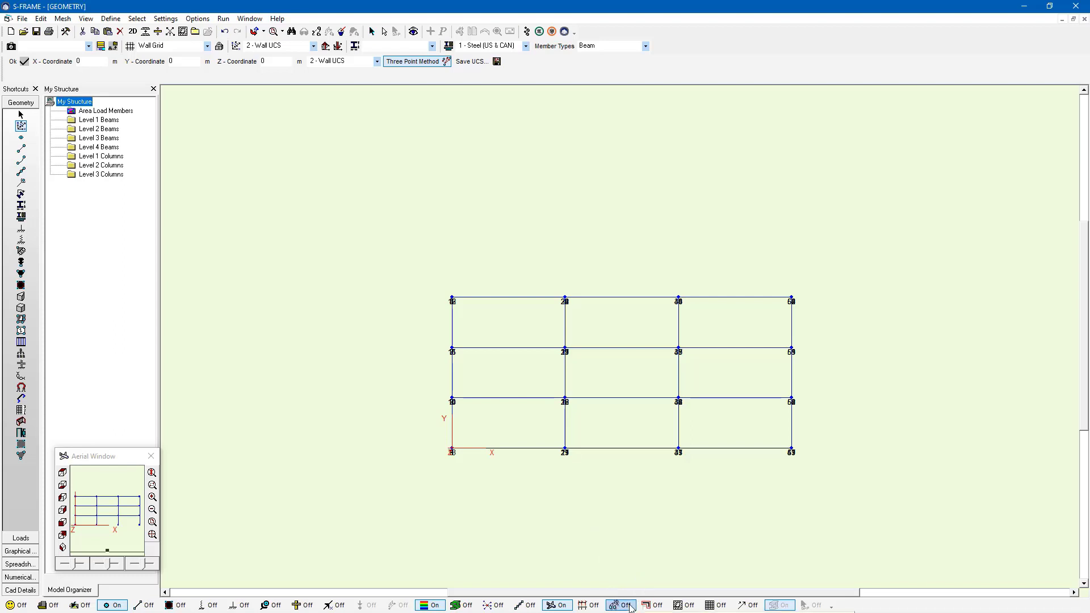
click(630, 607)
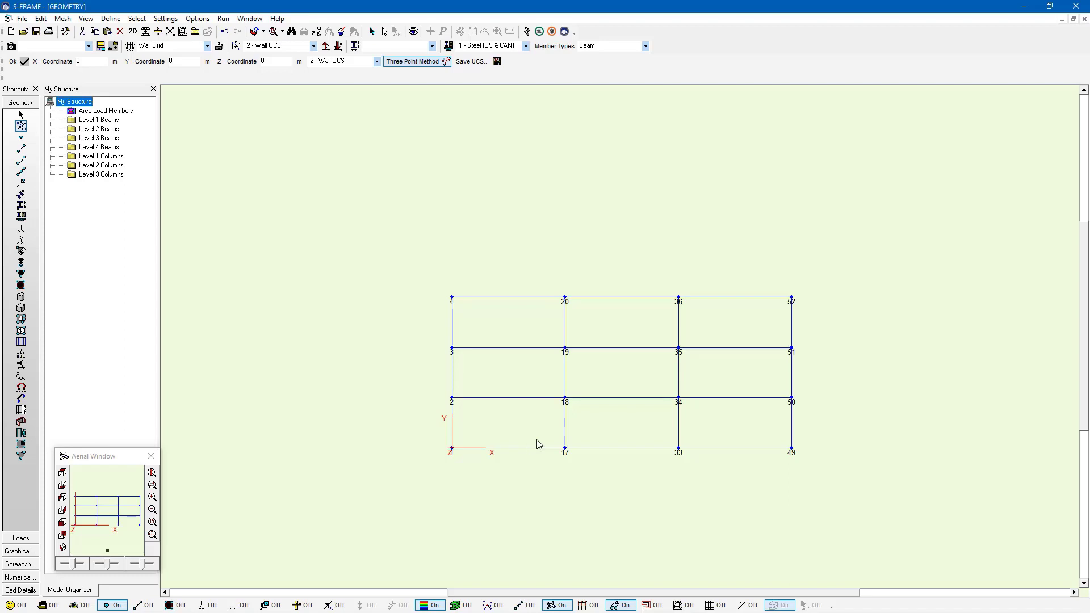
click(446, 63)
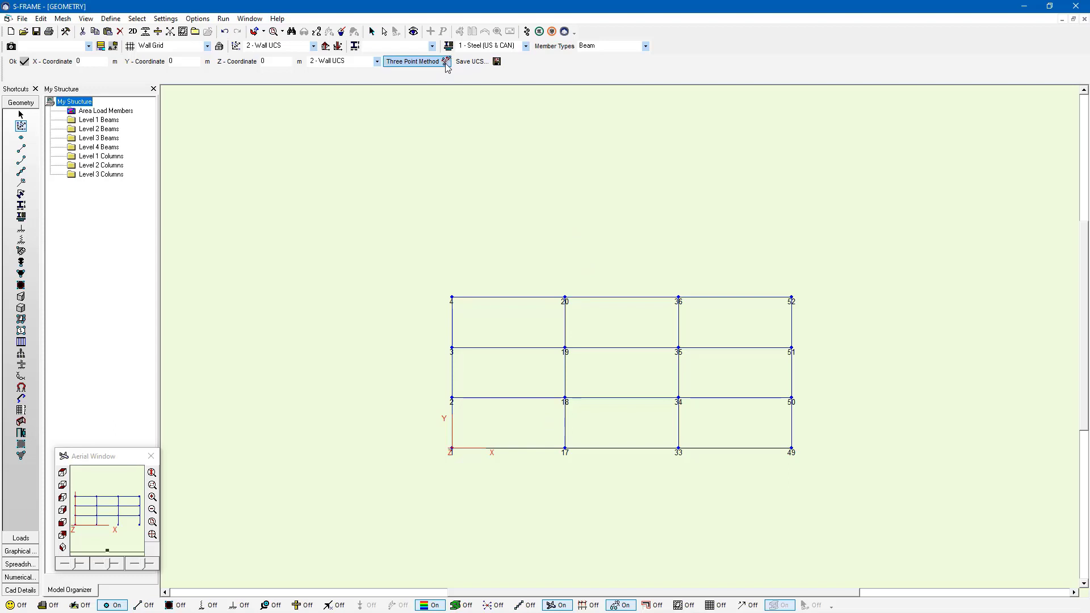
Translate the grid and UCS down three planes and back up one, then turn the status-bar toggle off.
click(338, 47)
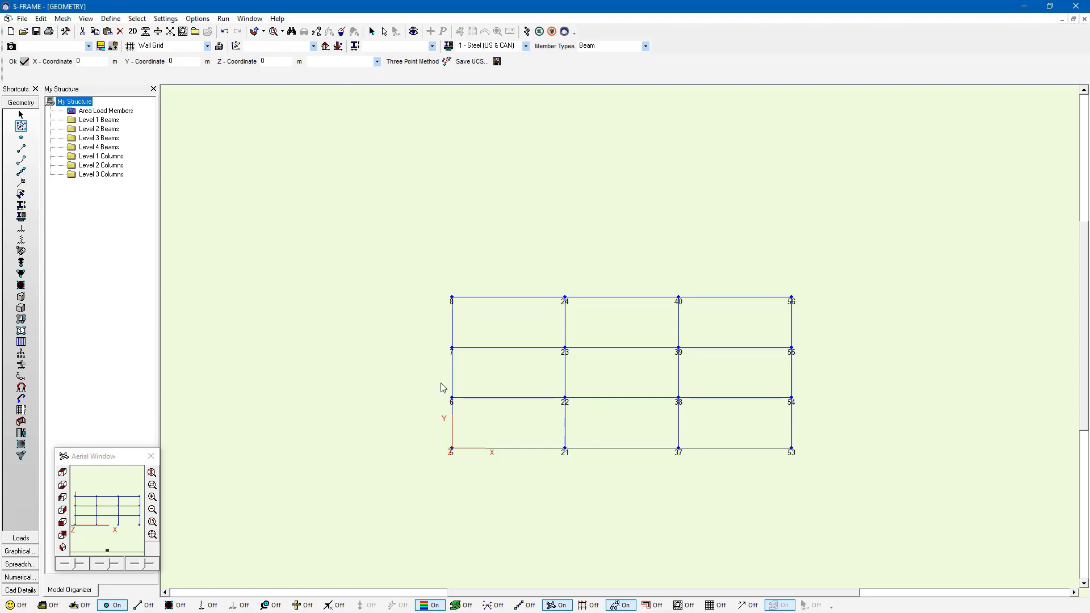
click(338, 47)
click(337, 47)
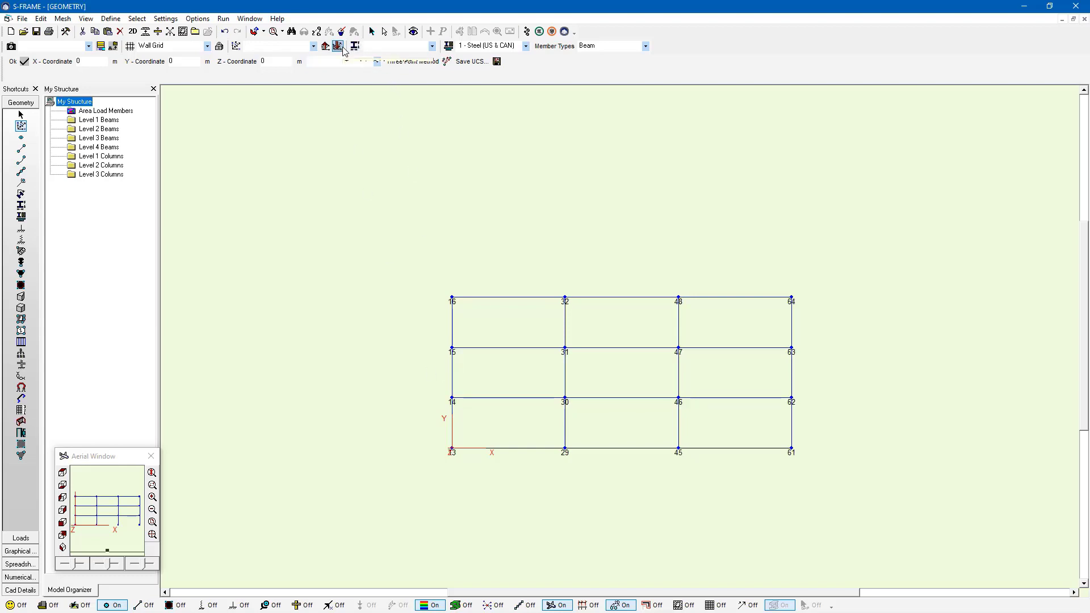
click(325, 46)
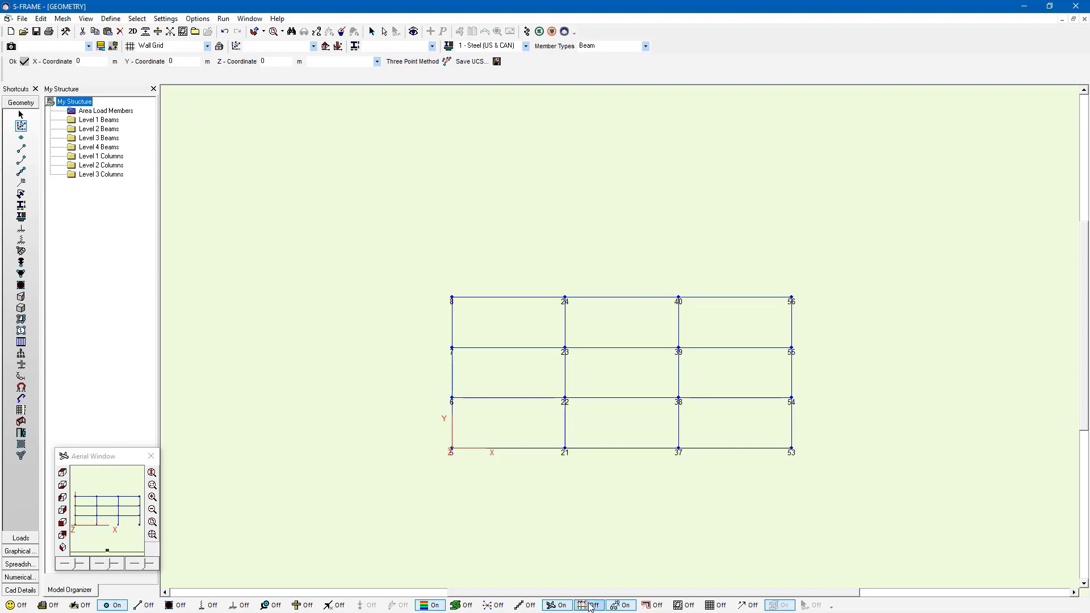
click(620, 605)
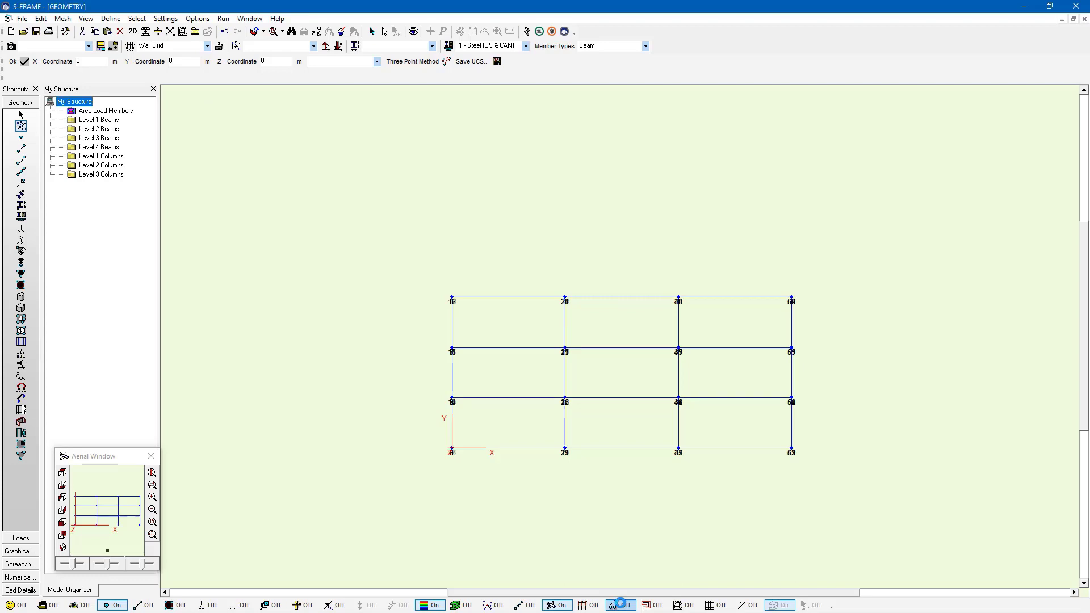
Show the frame isometrically on 1 - Global System, rotate it twice, and hide node numbers.
click(63, 547)
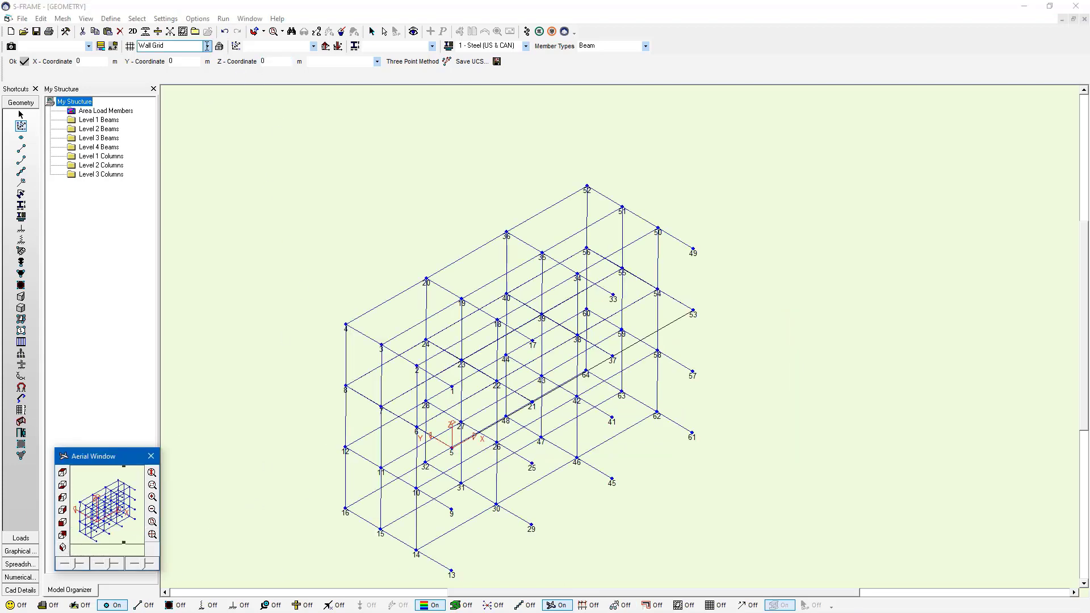
click(312, 47)
click(314, 56)
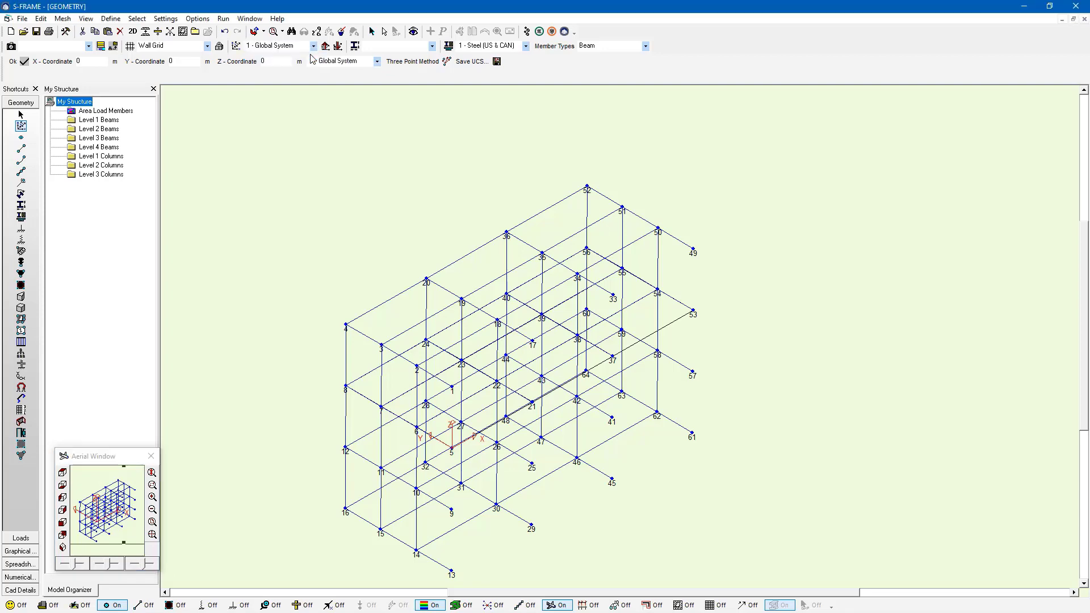
click(62, 548)
click(63, 547)
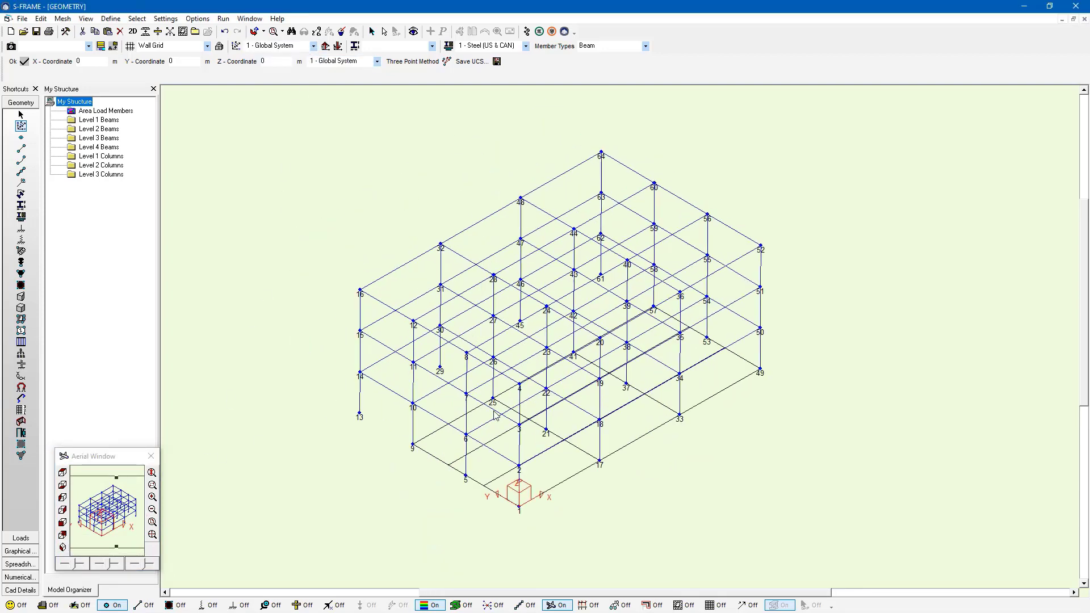
click(113, 605)
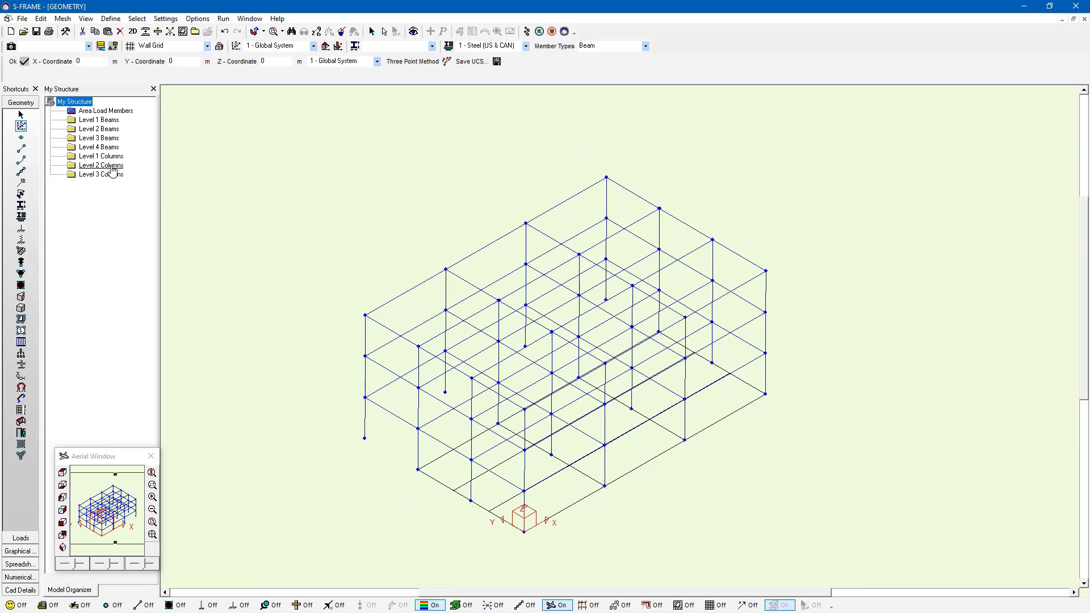
Highlight Level 1 through Level 4 Beams in turn, then display only the Level 4 Beams.
click(101, 120)
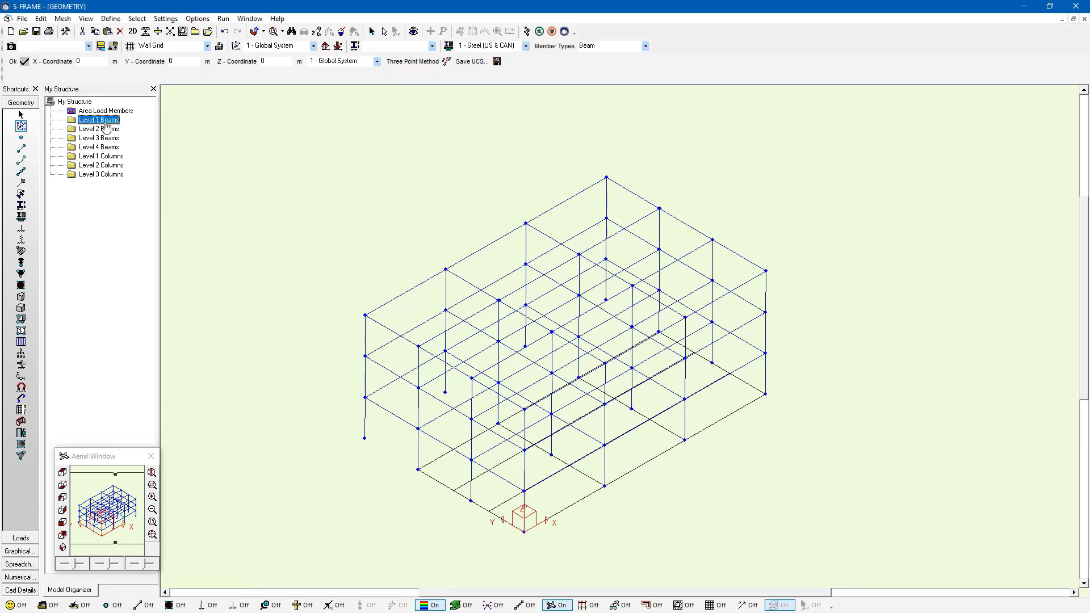
click(107, 130)
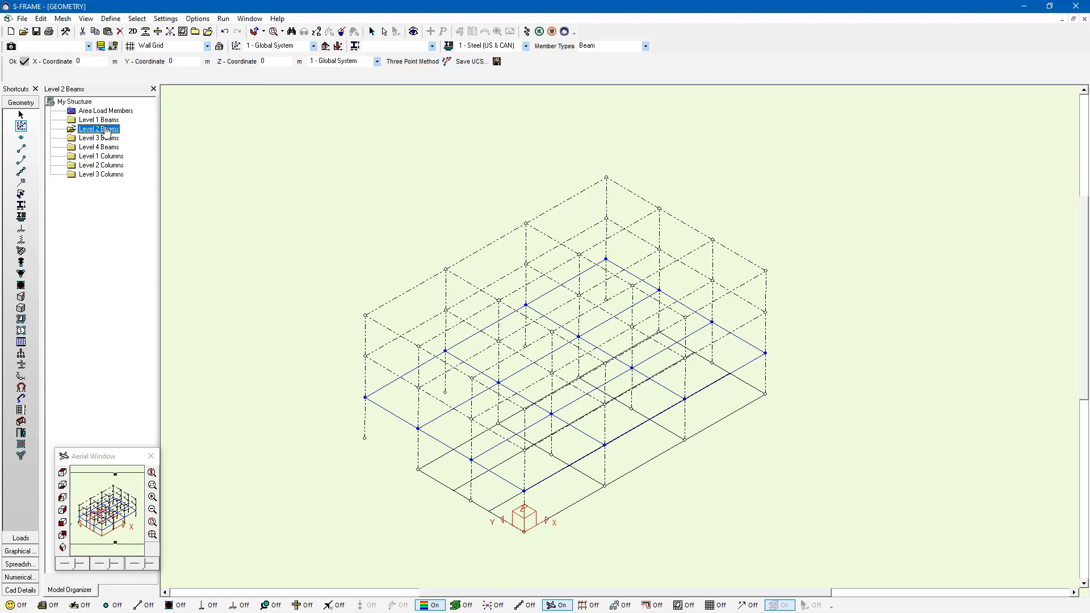
click(105, 139)
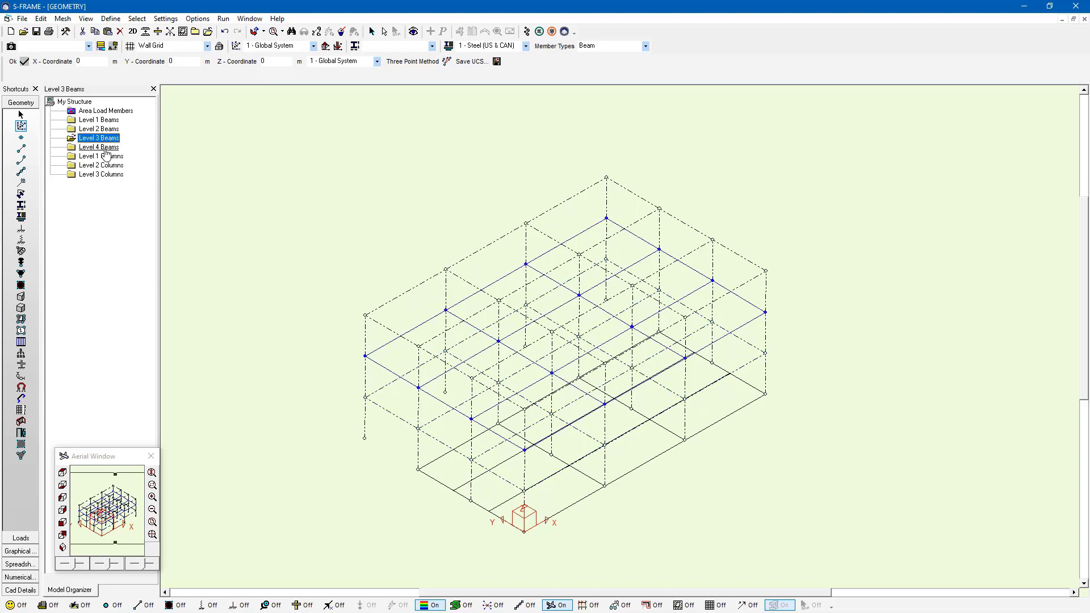
click(105, 148)
click(108, 149)
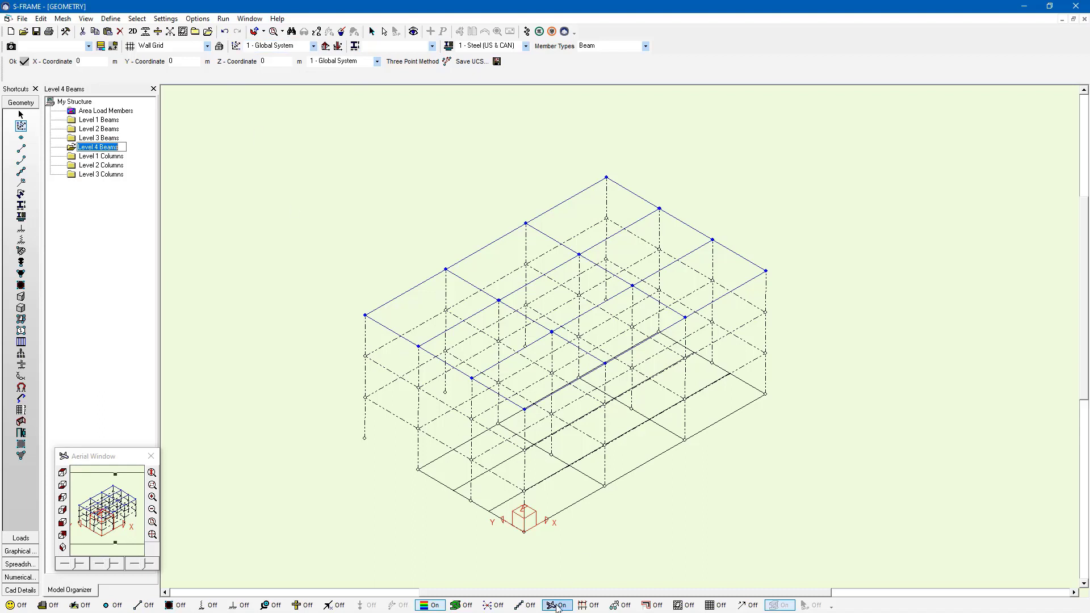
click(621, 606)
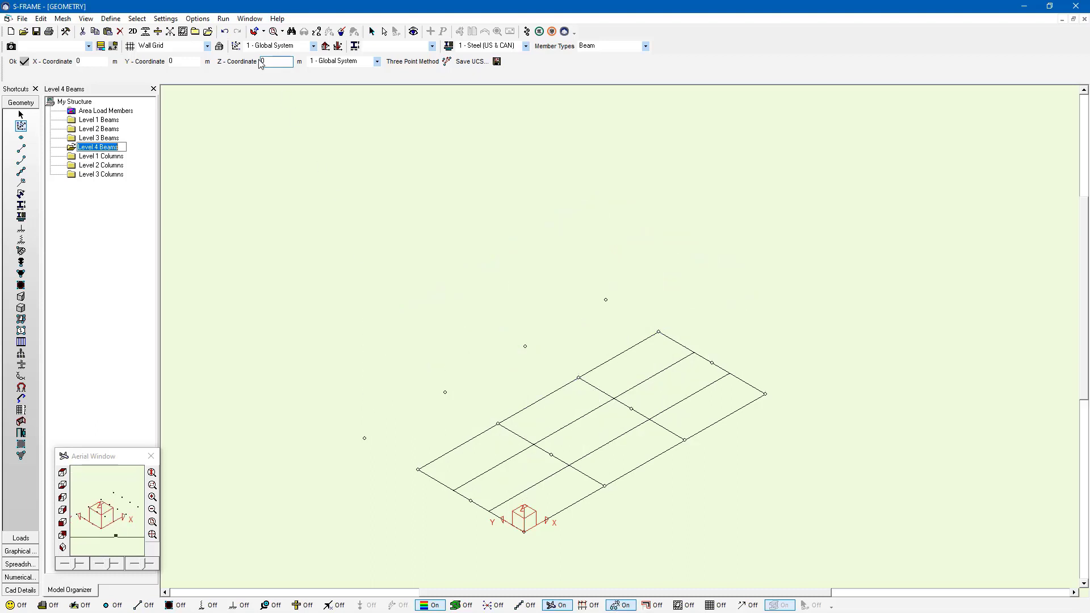
Switch to 2 - Wall UCS, then translate the wall grid on My Structure down one plane.
click(313, 46)
click(301, 64)
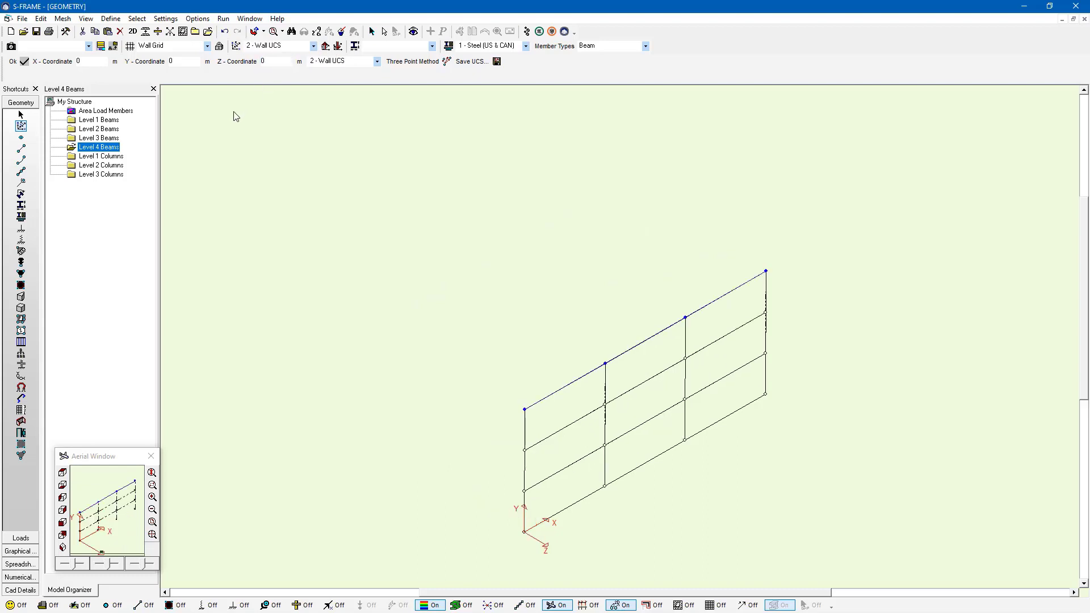
click(338, 45)
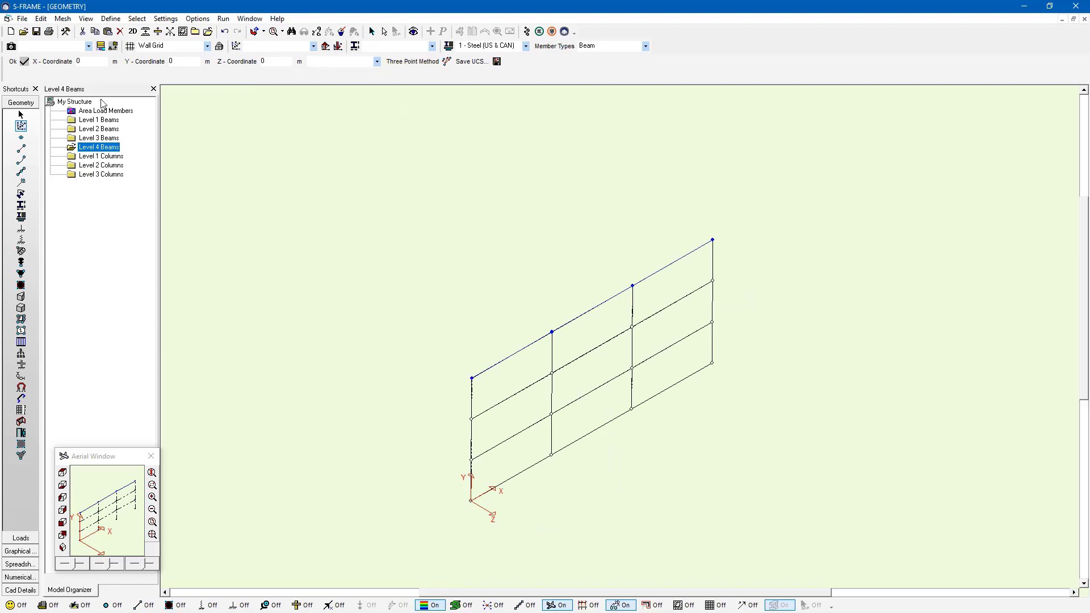
click(74, 102)
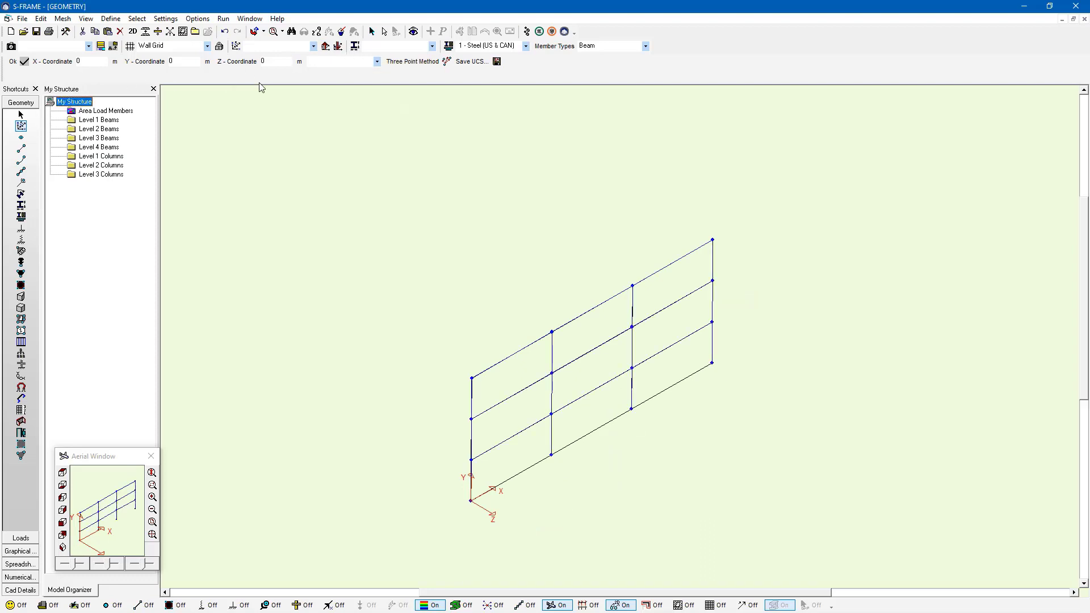
click(338, 45)
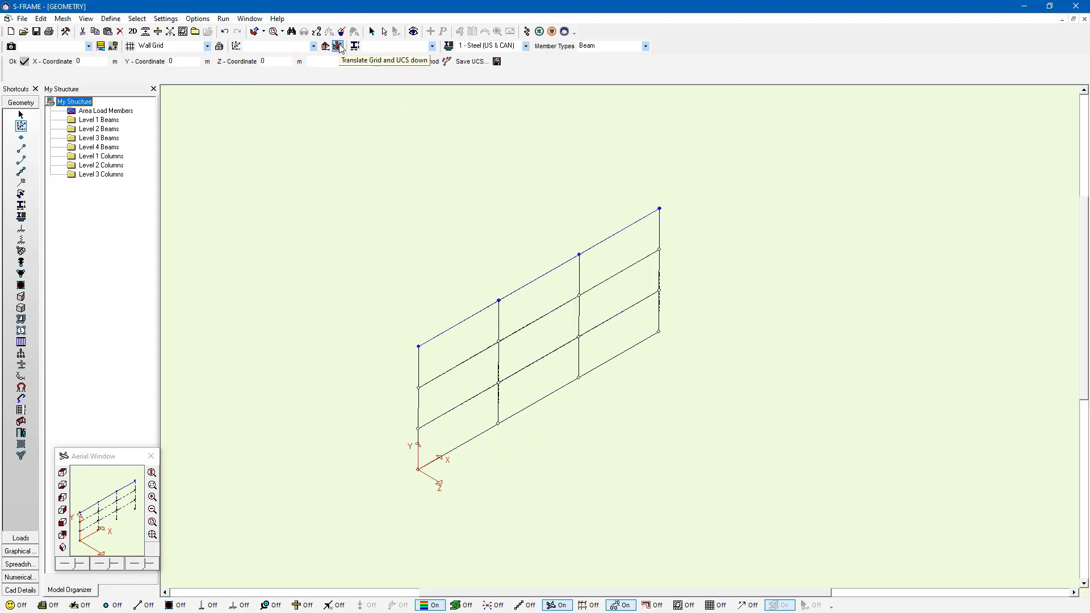